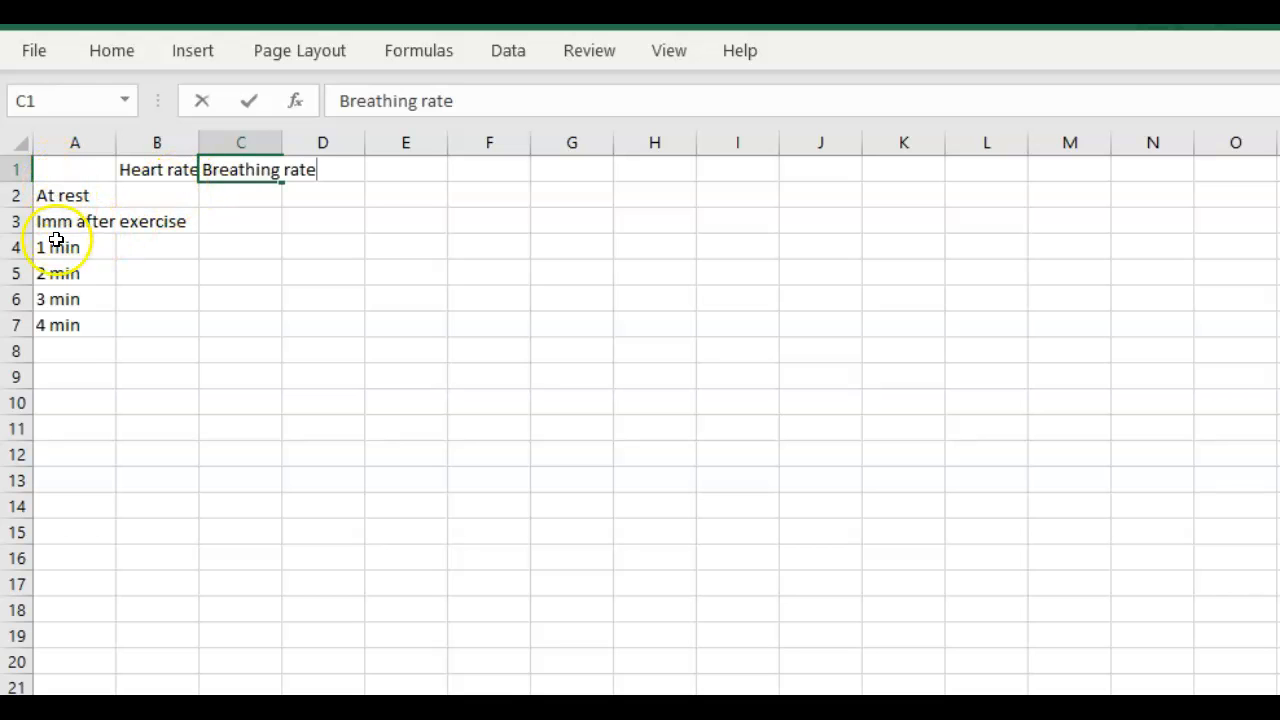
- Turn on text wrapping for column A so the long row label fits its cell
left_click(62, 141)
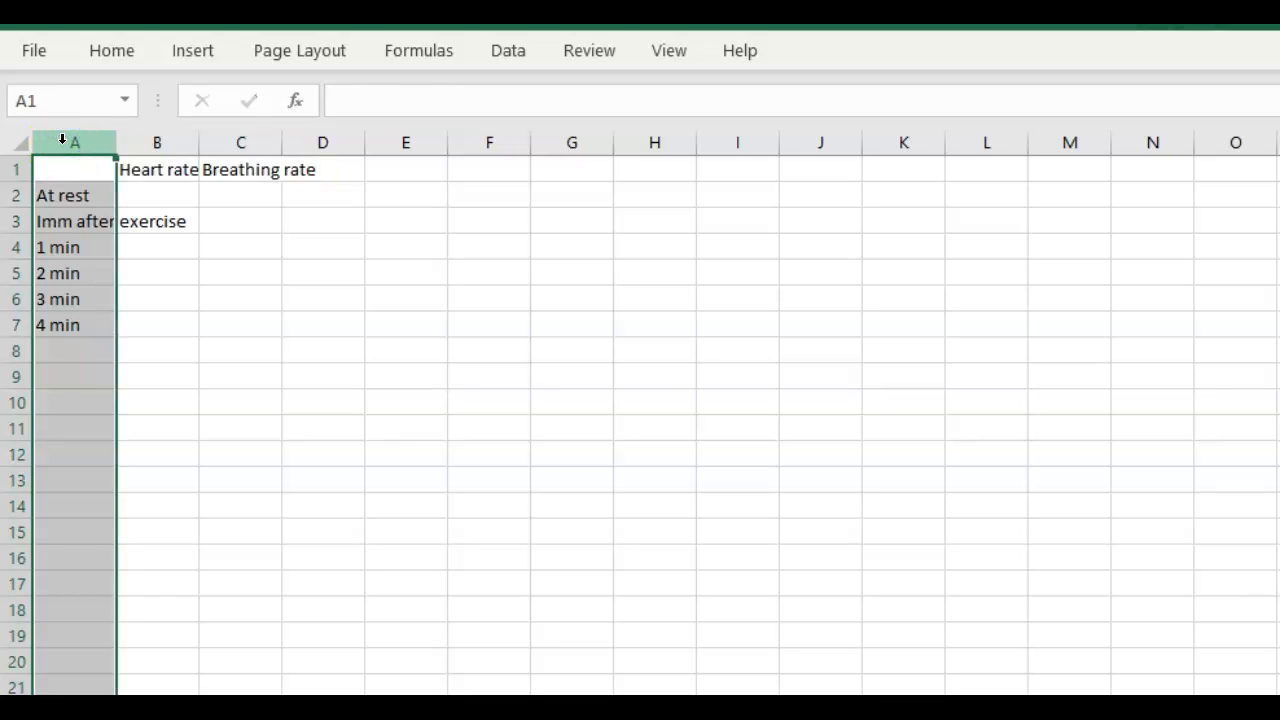
left_click(102, 51)
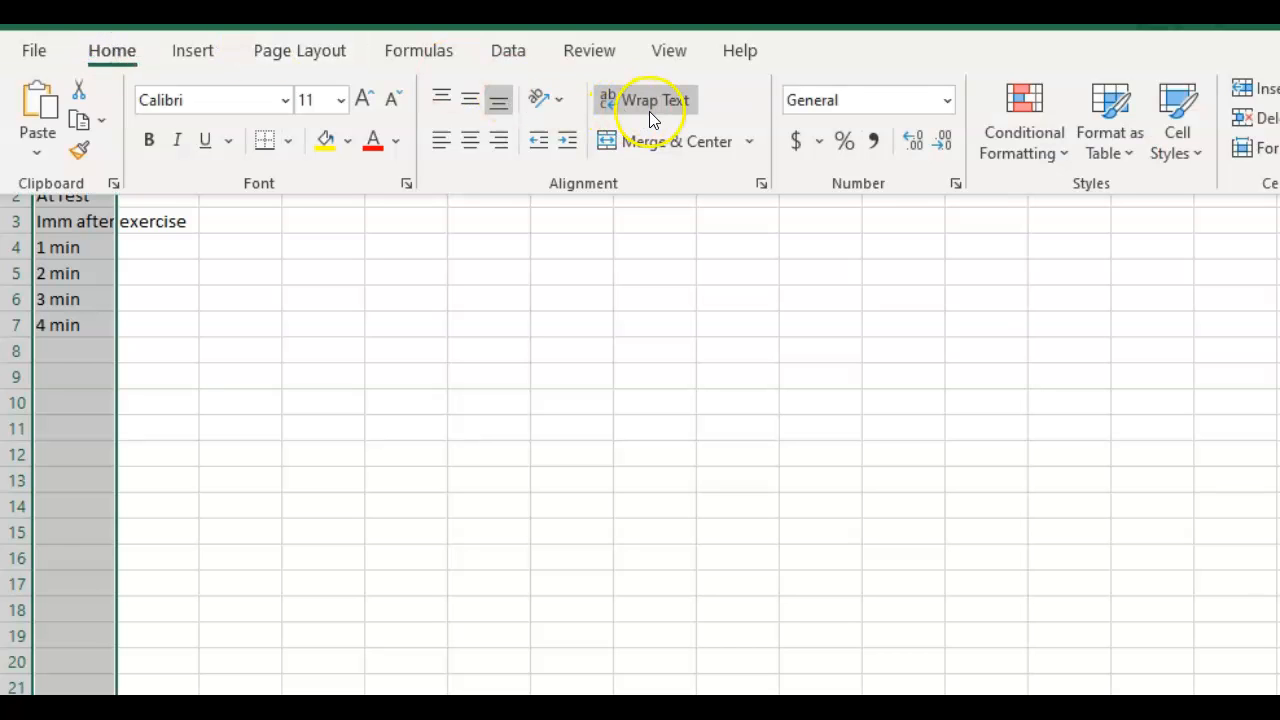
left_click(649, 110)
left_click(159, 245)
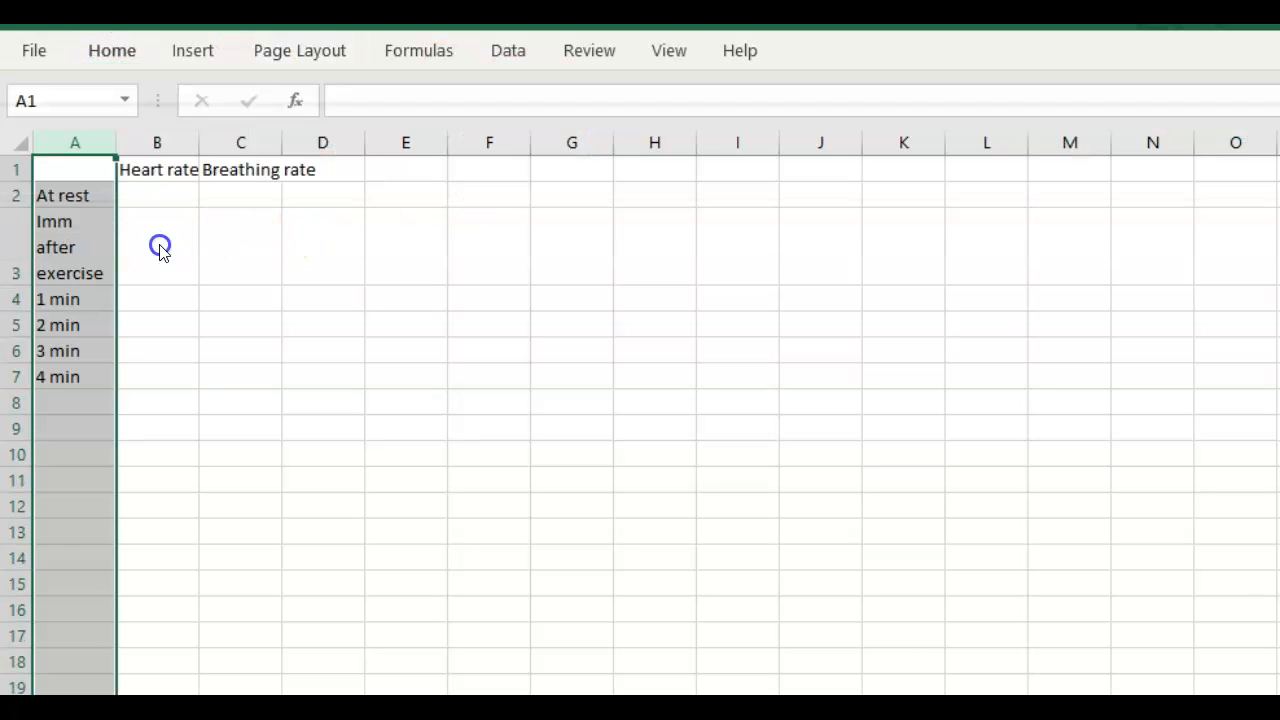
left_click(159, 245)
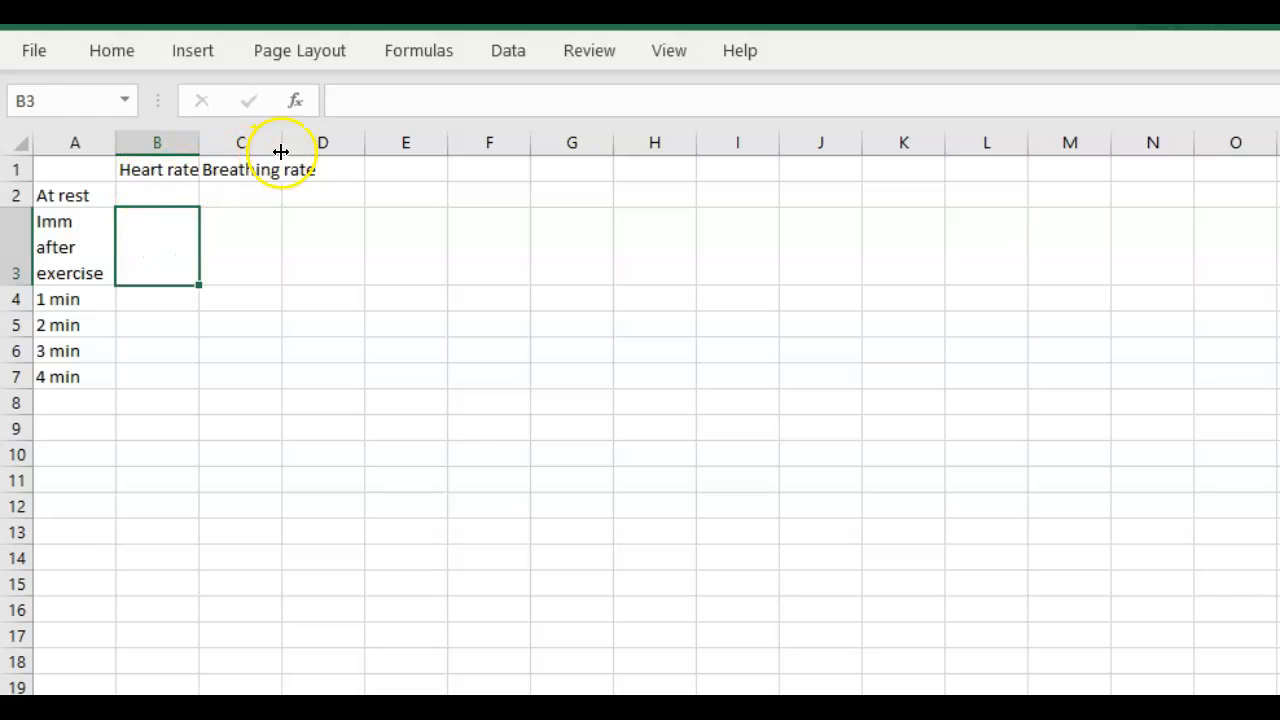
- Wrap the header text in row 1 and widen column C to fit the word "Breathing" on one line
left_click(16, 168)
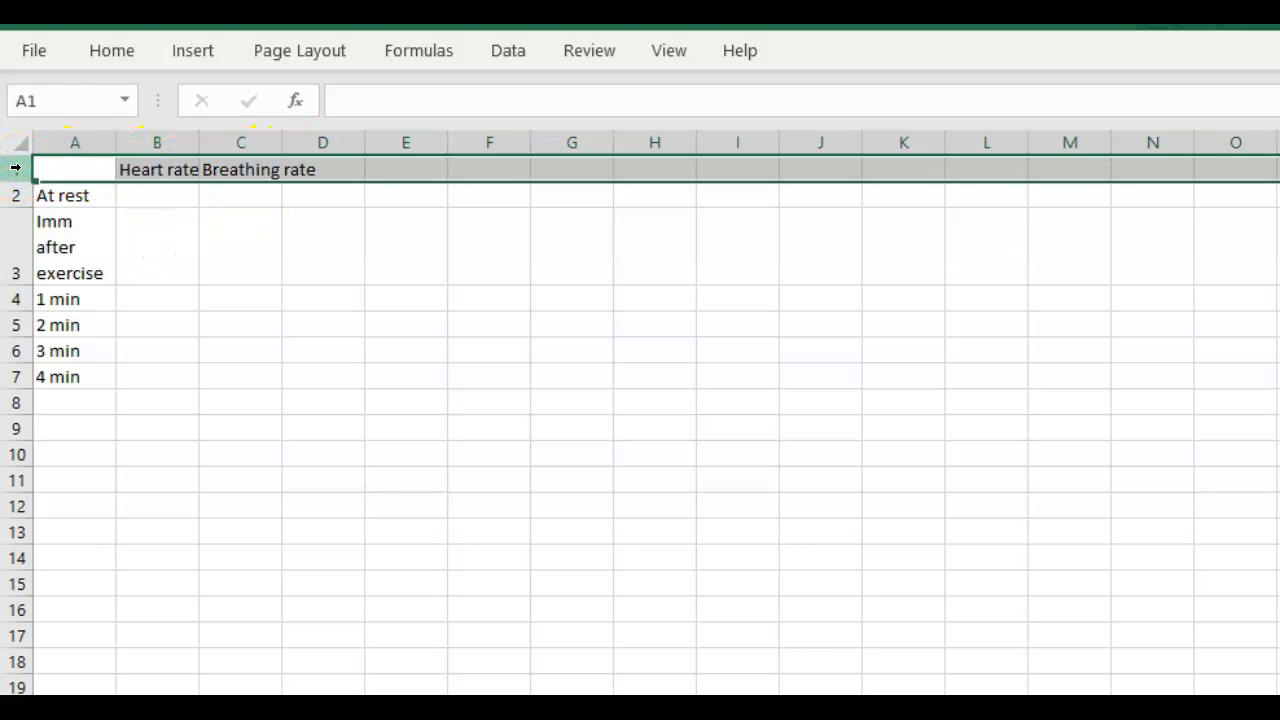
left_click(114, 56)
left_click(684, 99)
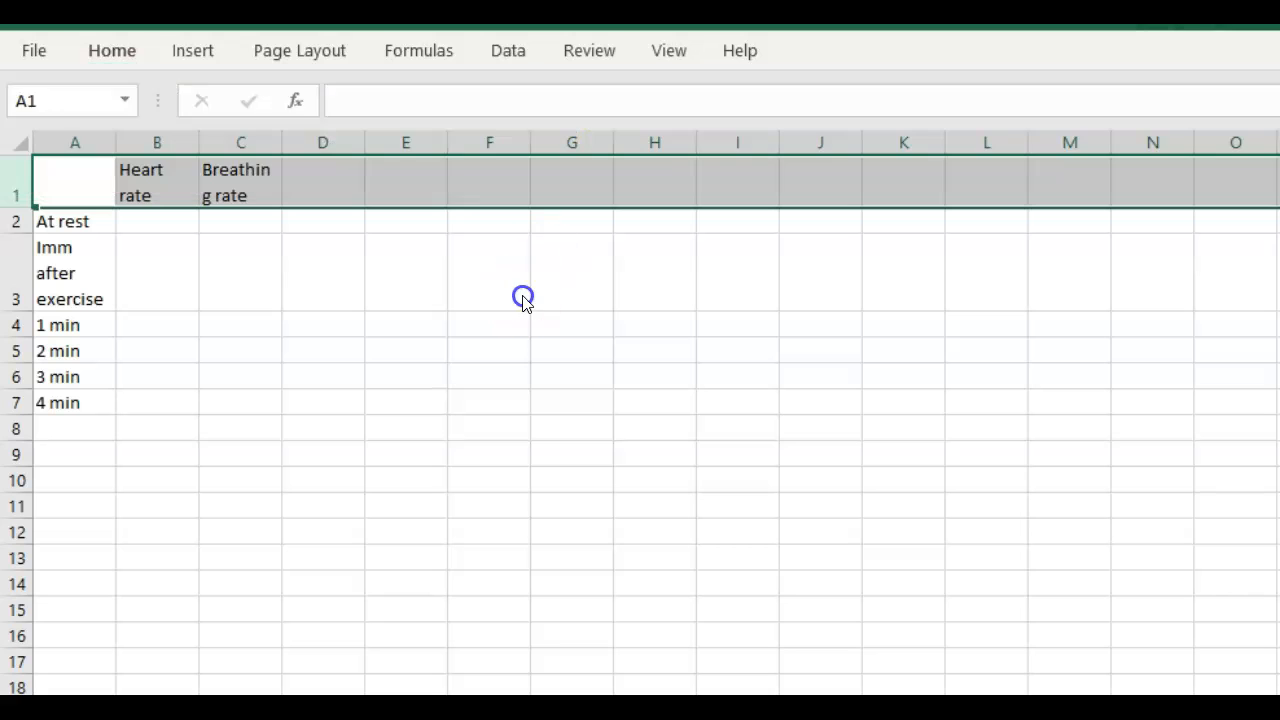
left_click_drag(284, 143, 295, 146)
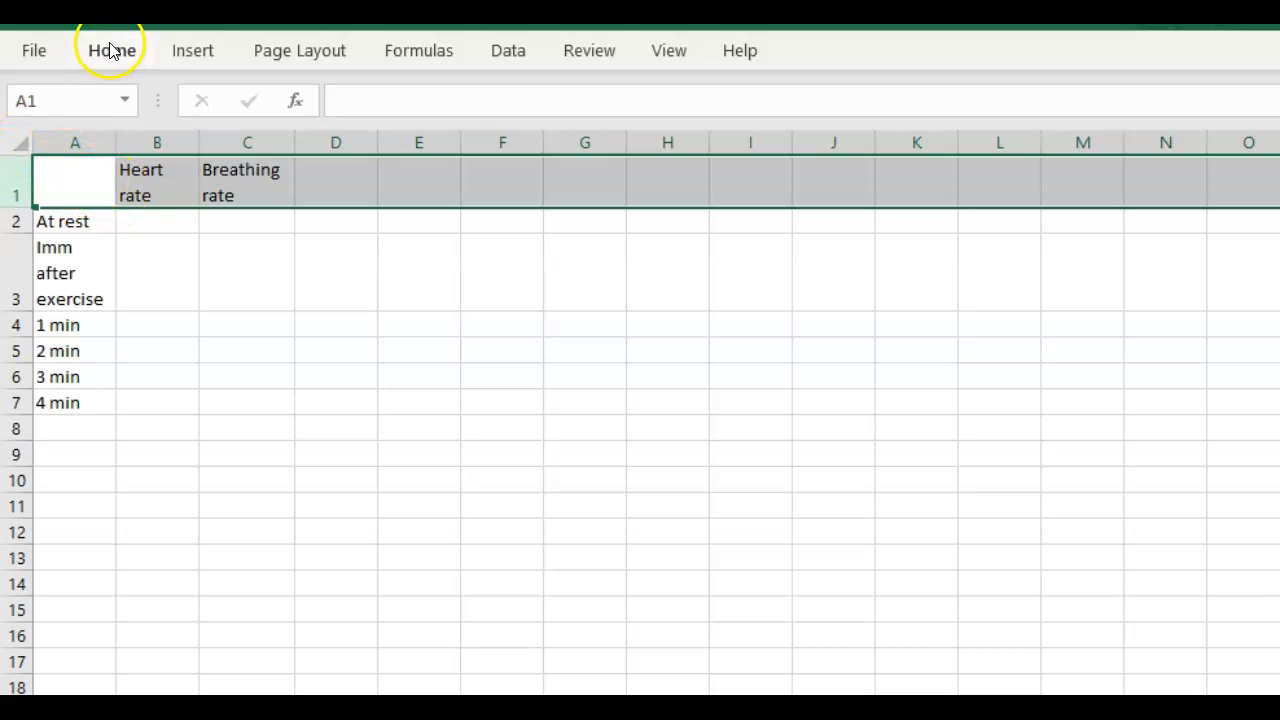
- Enter the heart rate values 56, 145, 130, 90, 80 and 54 in cells B2 to B7
left_click(143, 221)
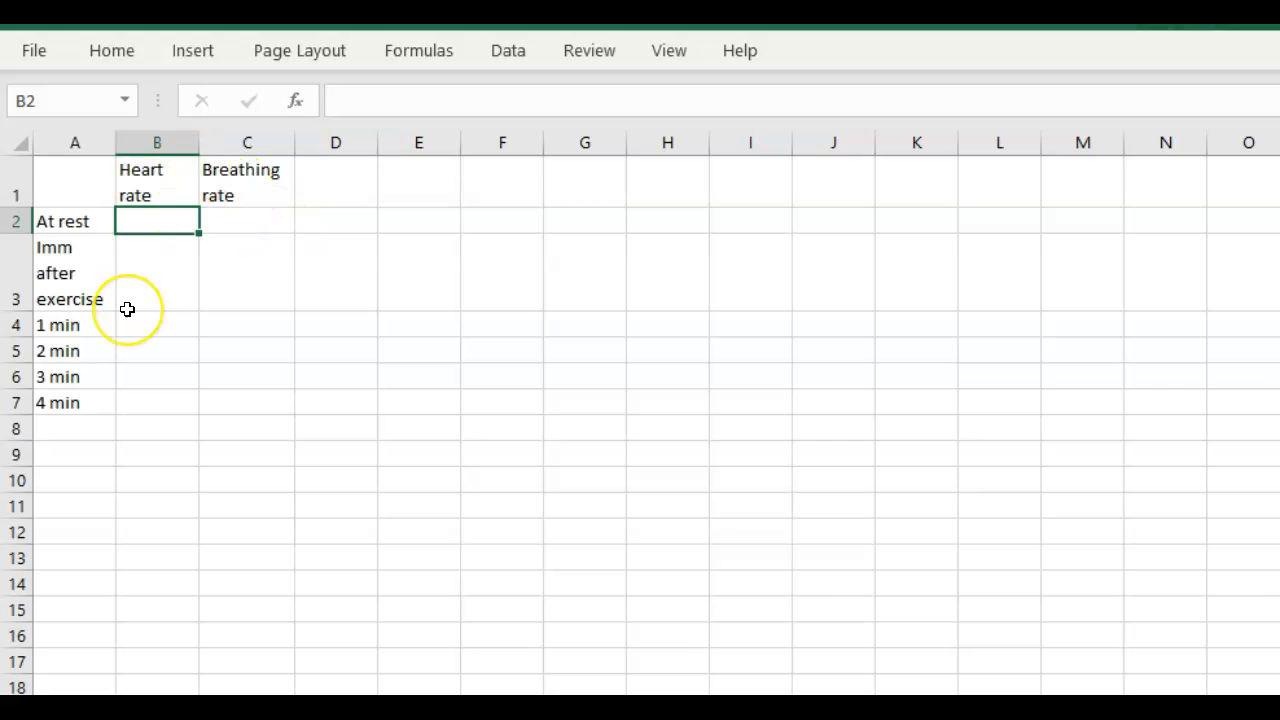
left_click(131, 224)
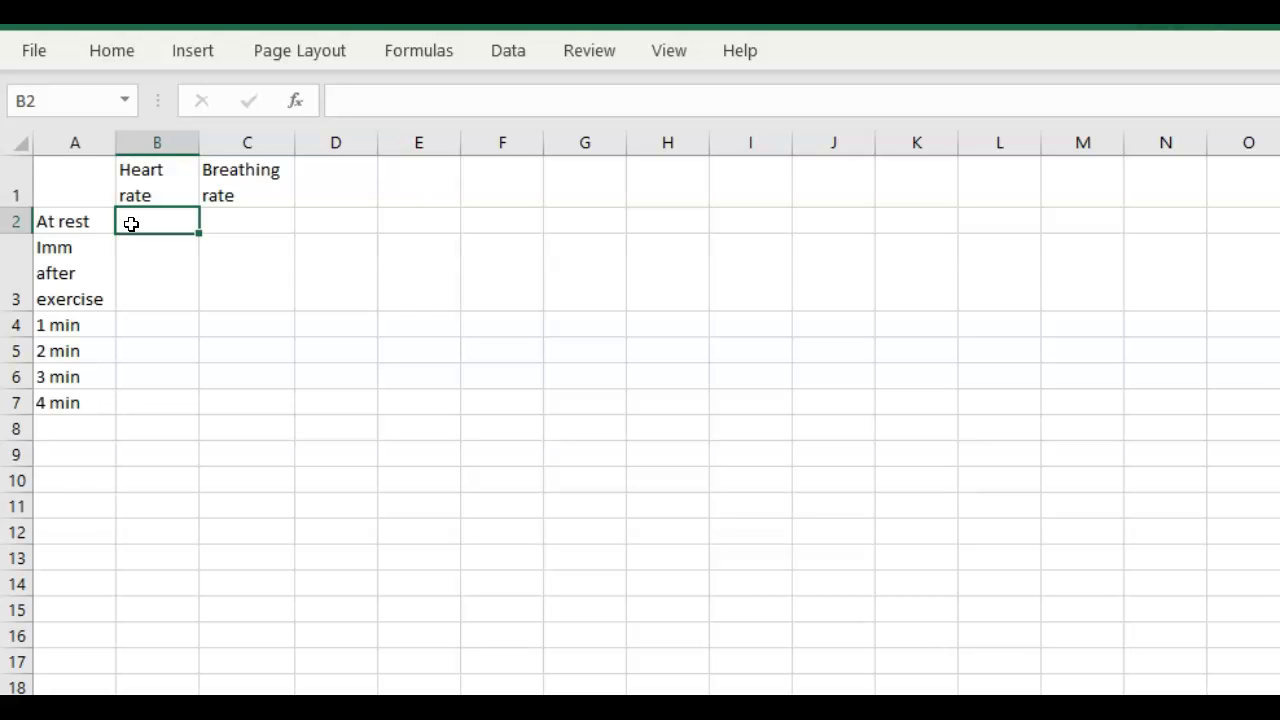
type("56")
key("Return")
type("145")
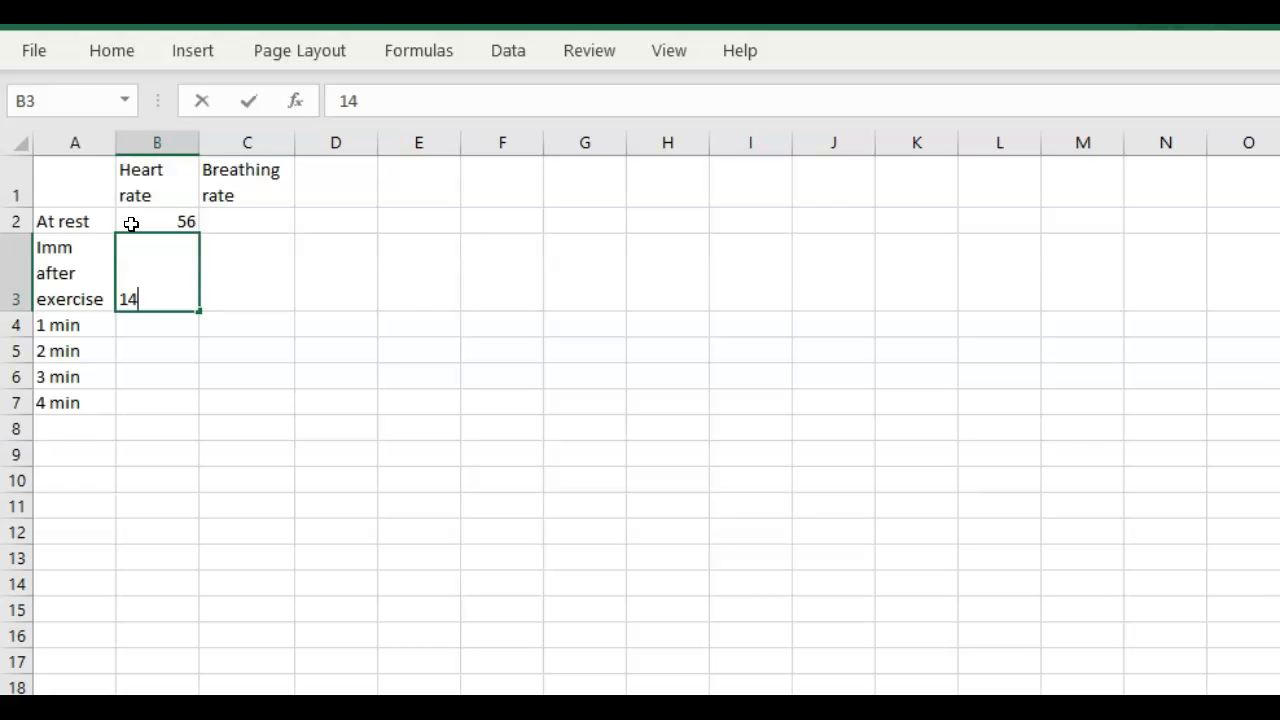
key("Return")
type("130")
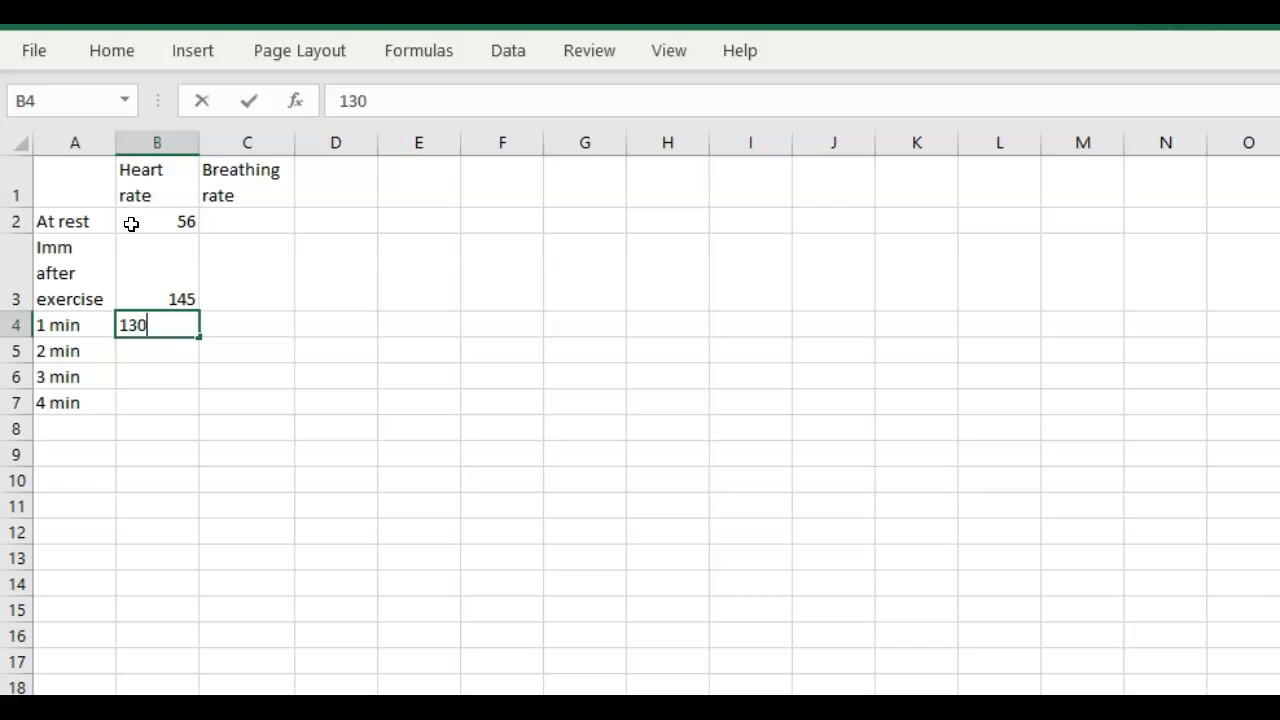
key("Return")
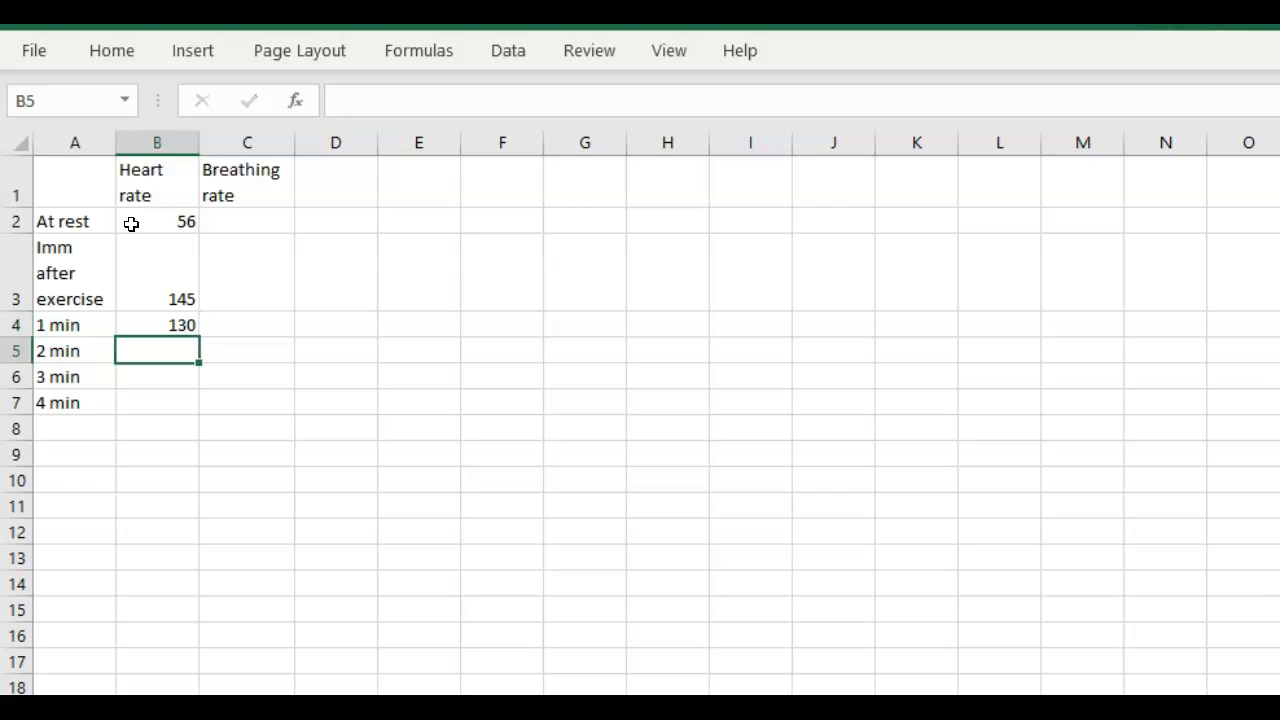
type("90")
key("Return")
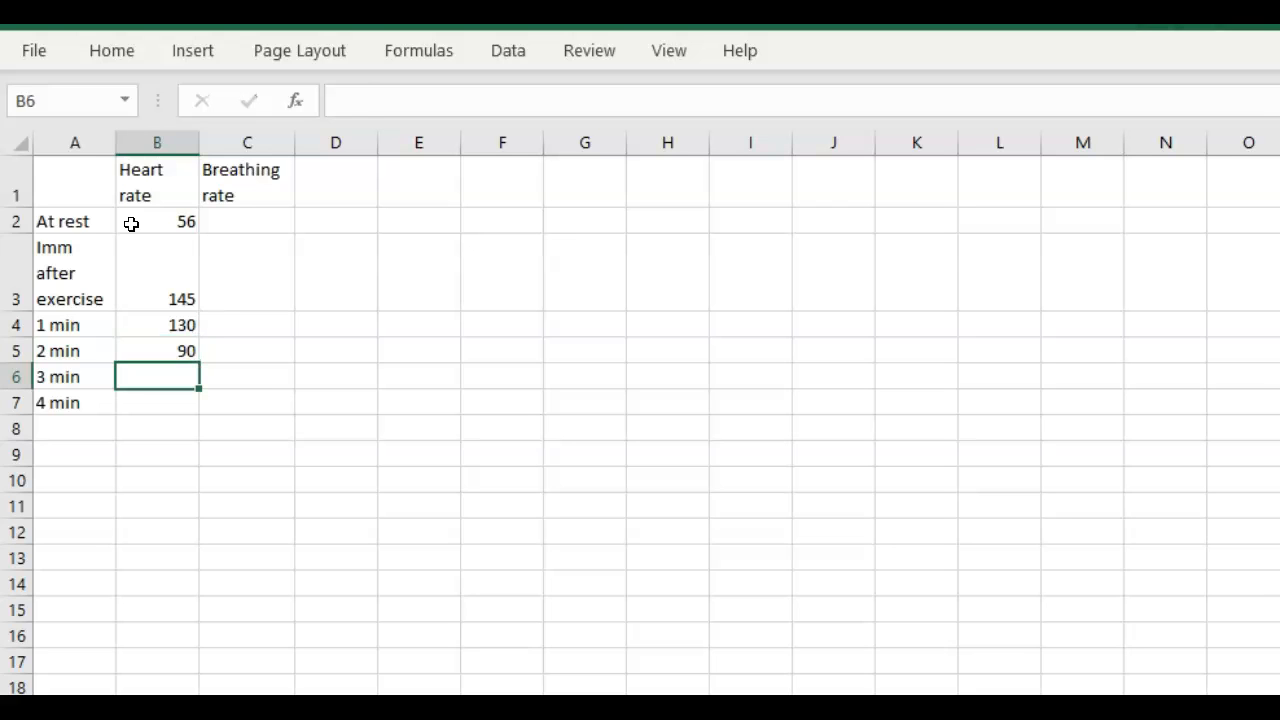
type("80")
key("Return")
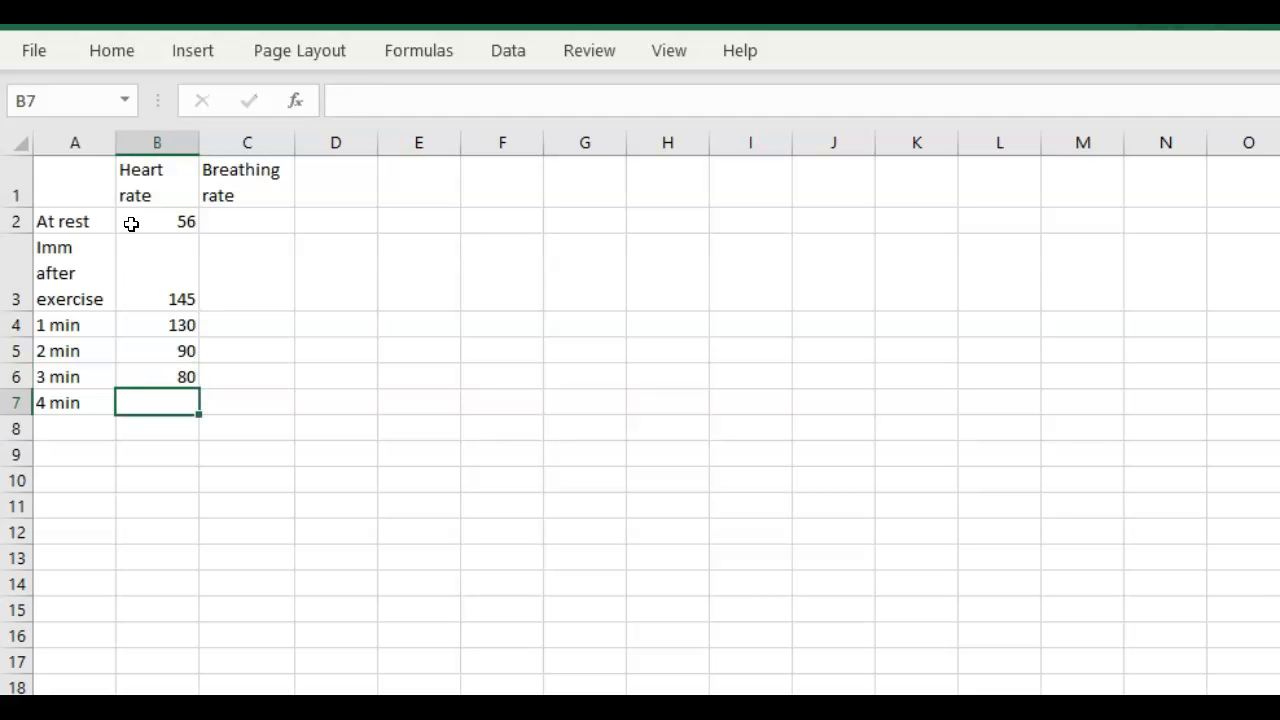
type("54")
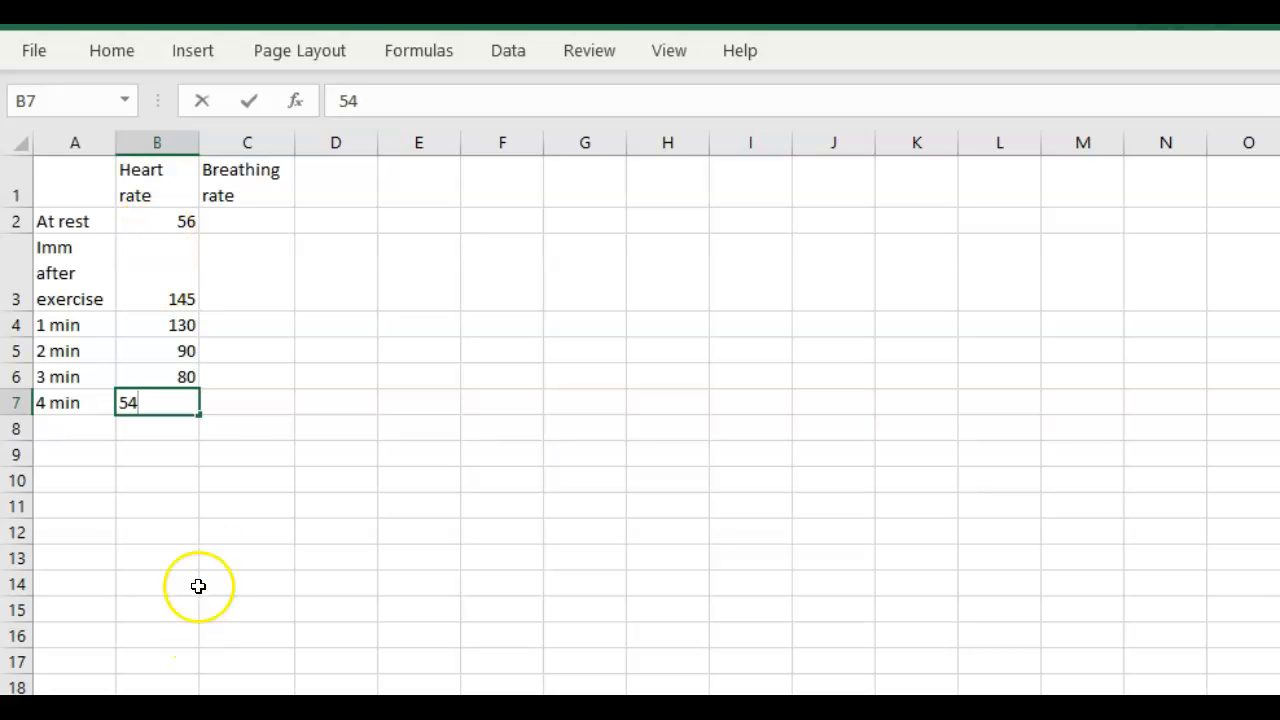
- Enter the breathing rate values 24, 55, 44, 30, 25 and 24 in cells C2 to C7
left_click(242, 216)
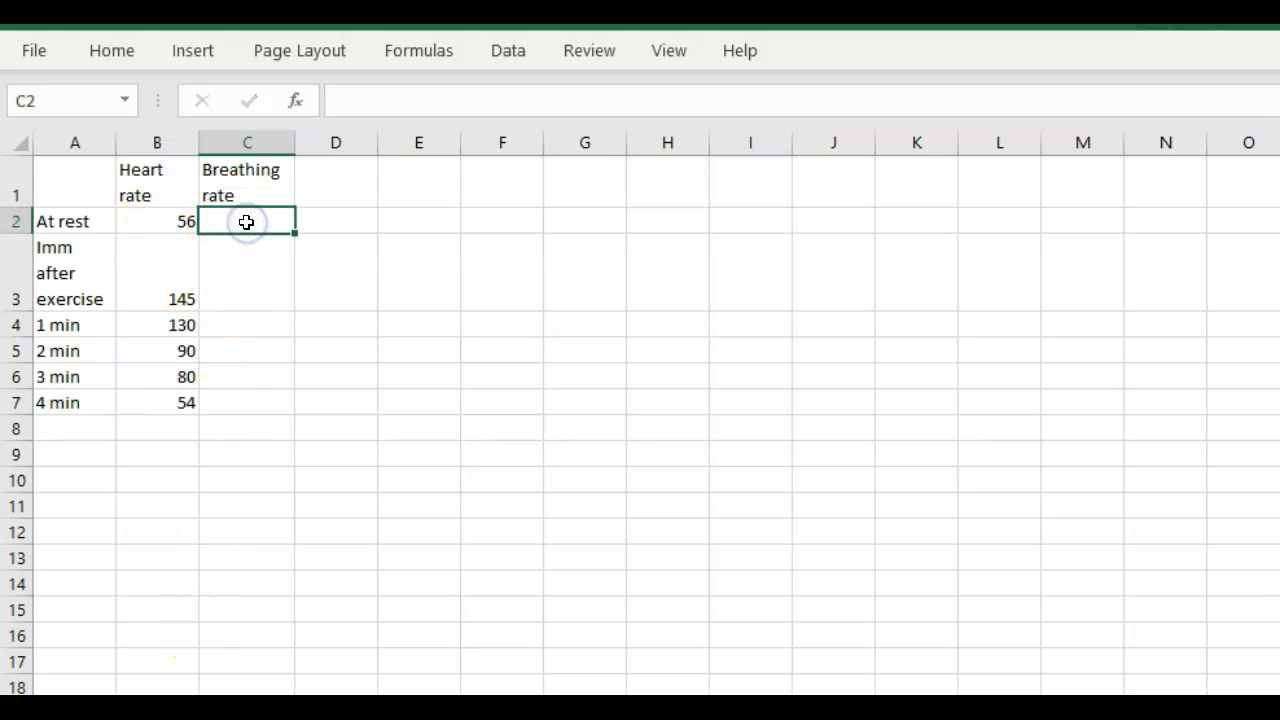
type("24")
key("Return")
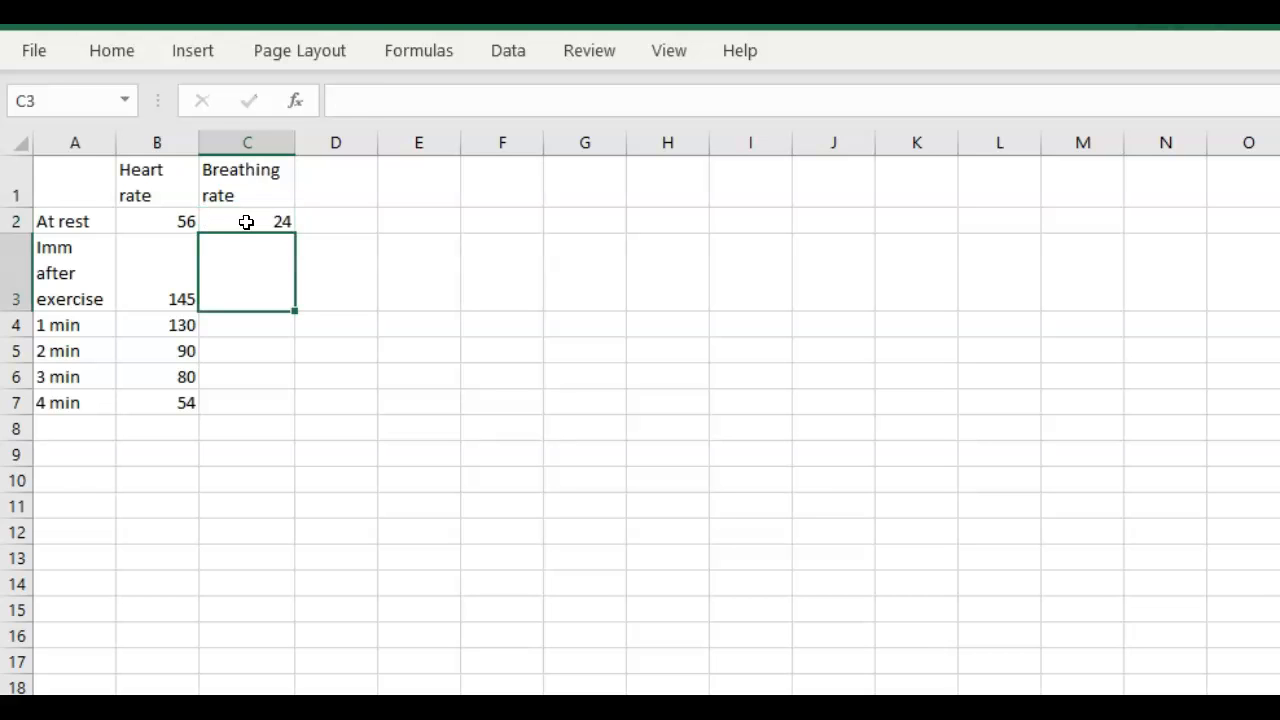
type("55")
key("Return")
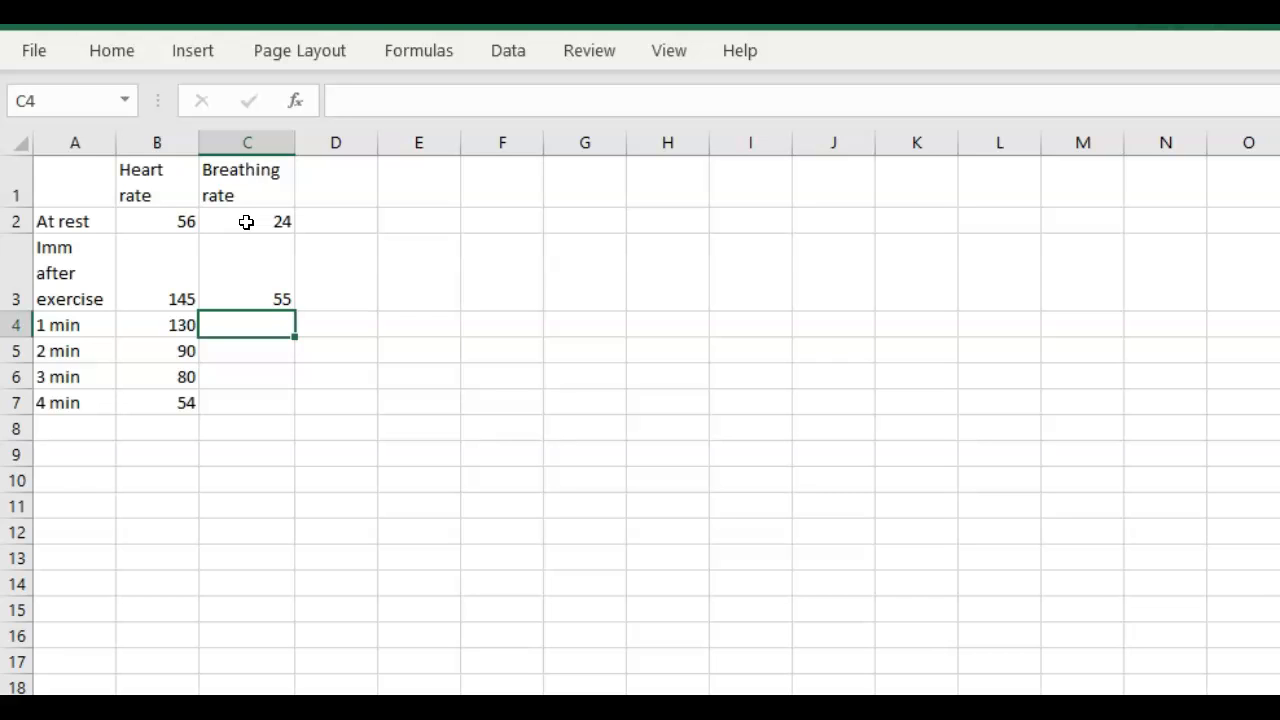
type("44")
key("Return")
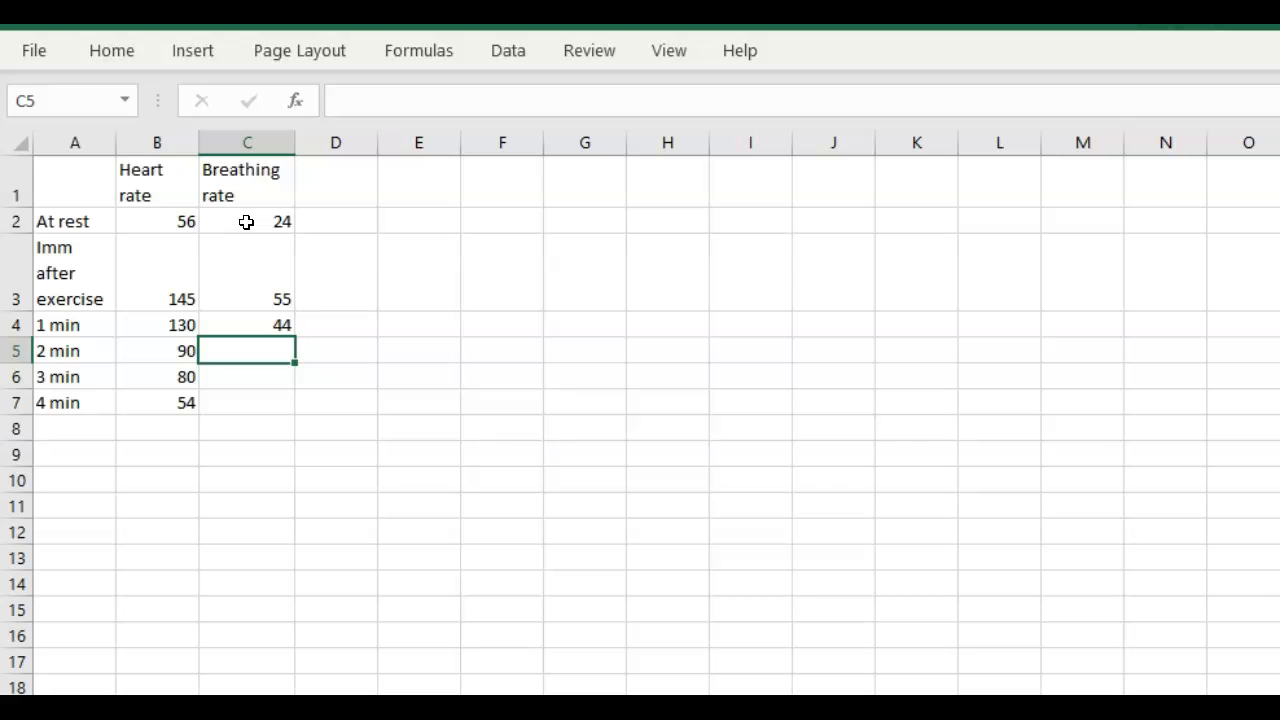
type("30")
key("Return")
type("25")
key("Return")
type("24")
key("Return")
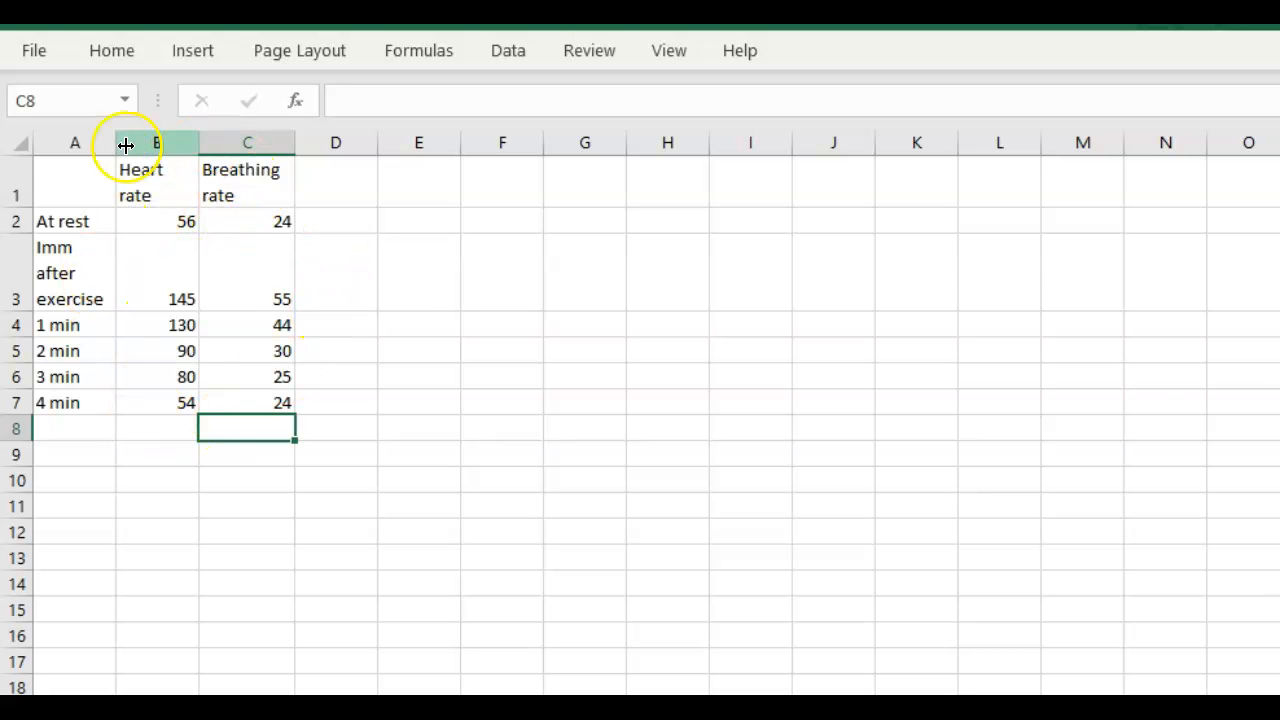
- Insert a 2-D Line chart from the data in A1:C7 and place it beside the table, starting around column E
left_click(60, 176)
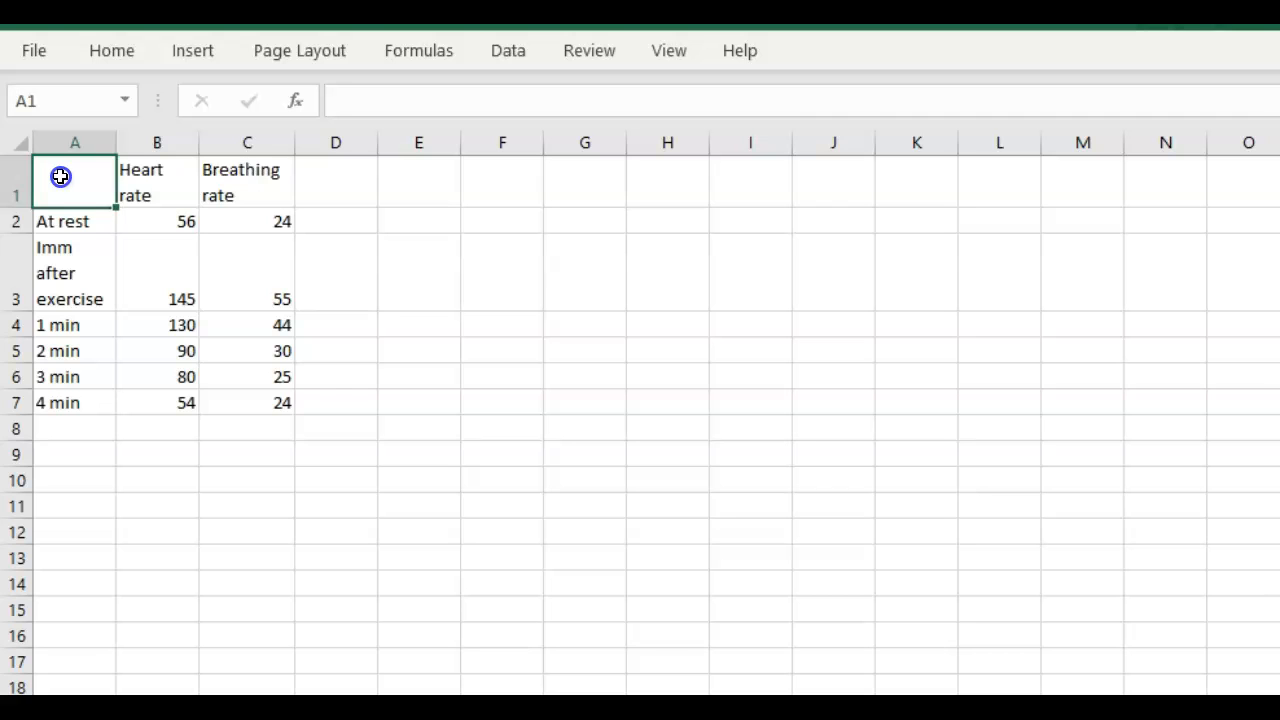
mouse_move(60, 176)
left_mouse_down()
mouse_move(86, 200)
mouse_move(143, 323)
mouse_move(263, 397)
left_mouse_up()
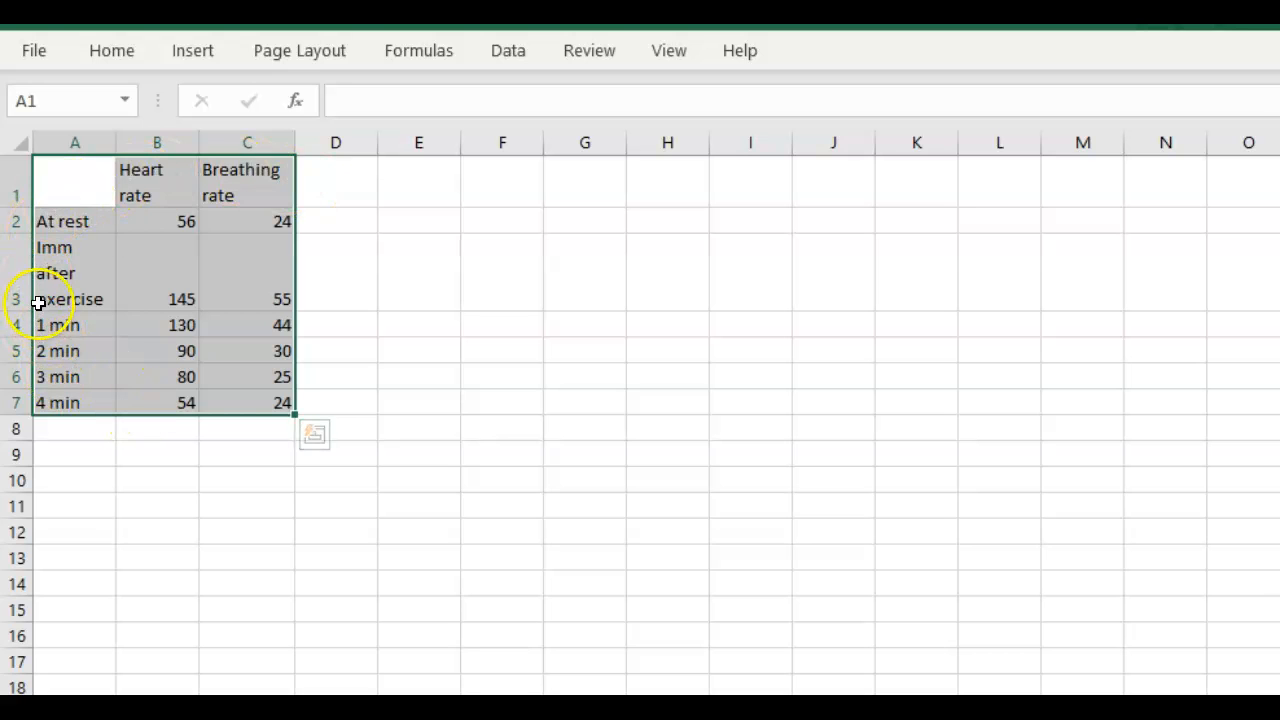
left_click(190, 50)
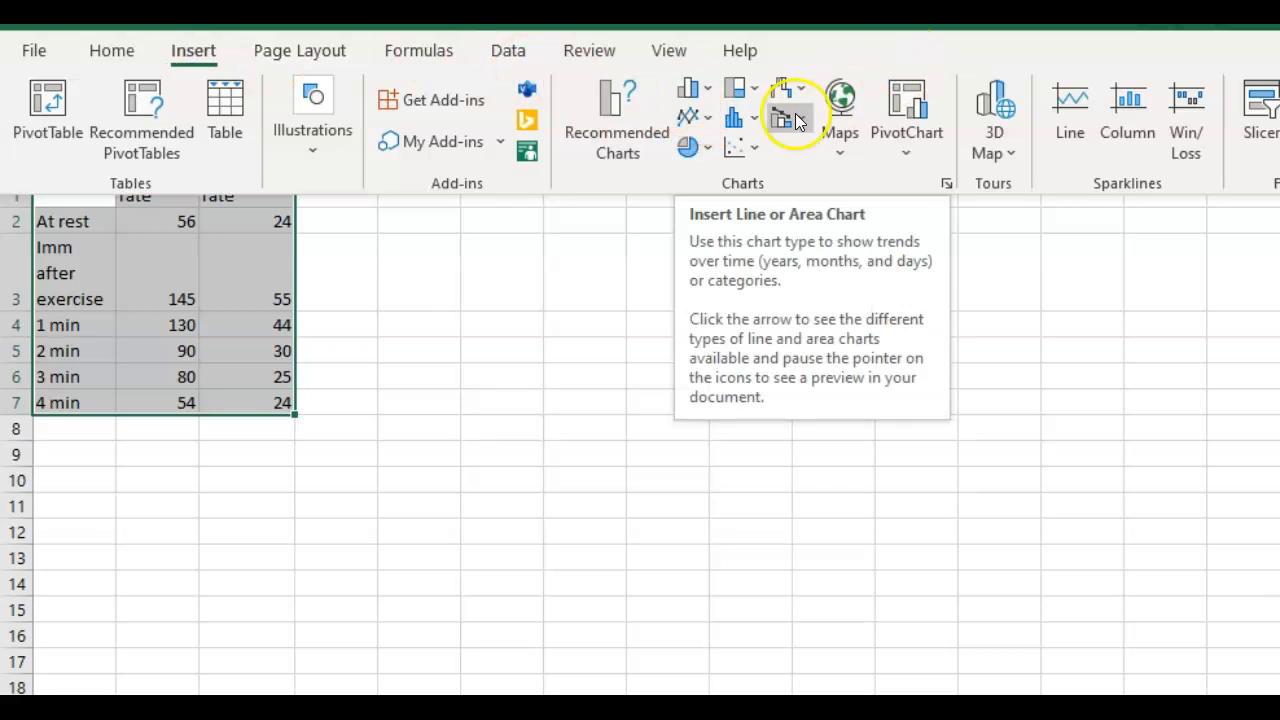
left_click(706, 115)
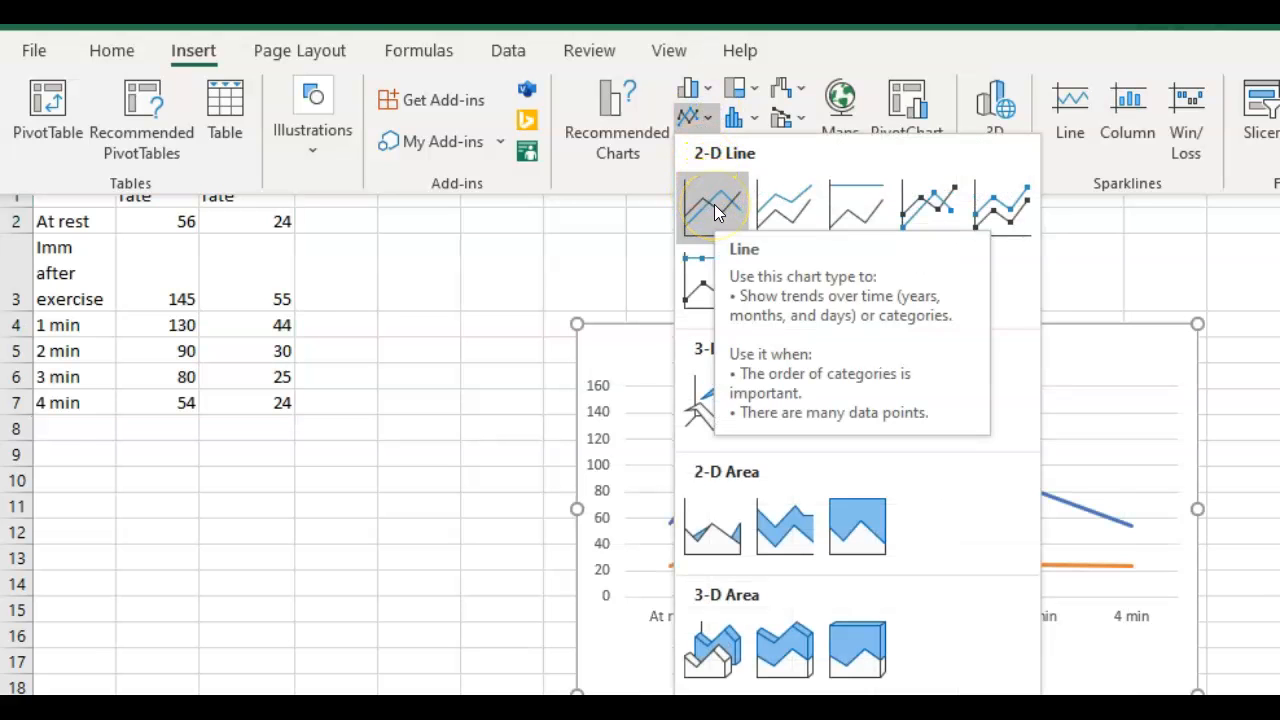
left_click(714, 204)
left_click_drag(754, 344, 553, 240)
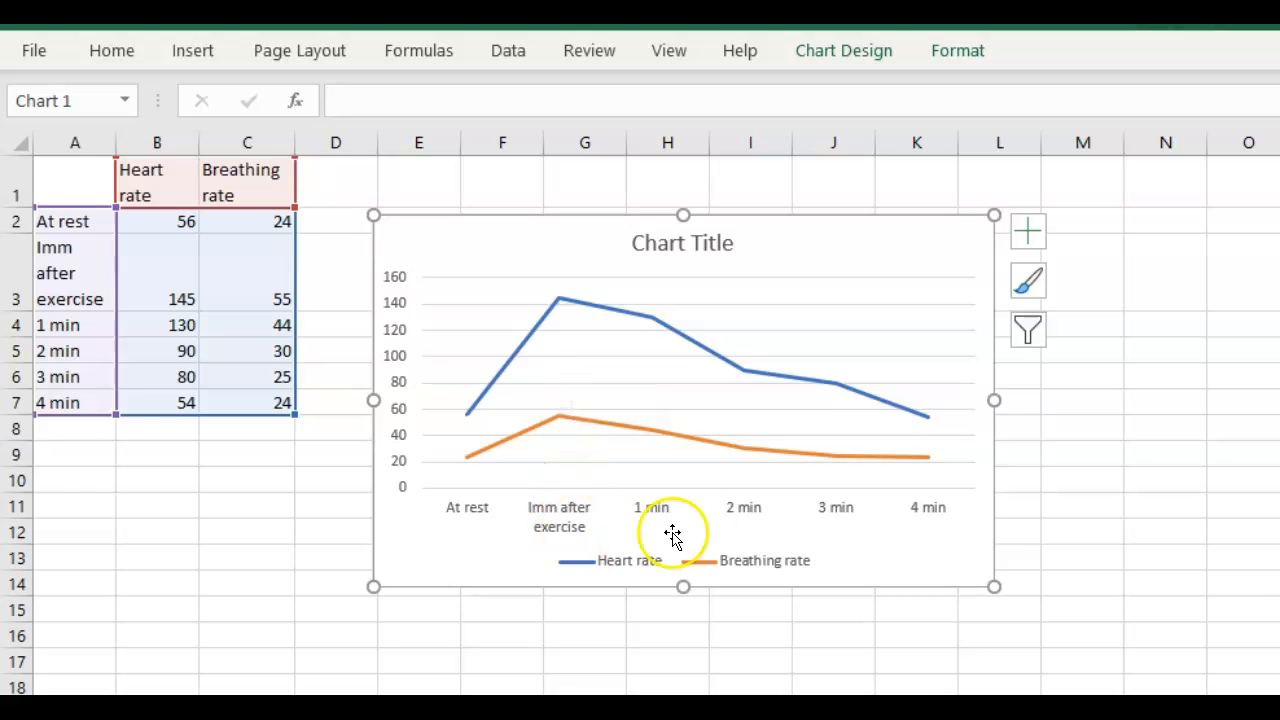
- Replace the chart title with "My Body's Respose to Homeostasis" and select the whole chart
left_click(673, 241)
left_click(673, 243)
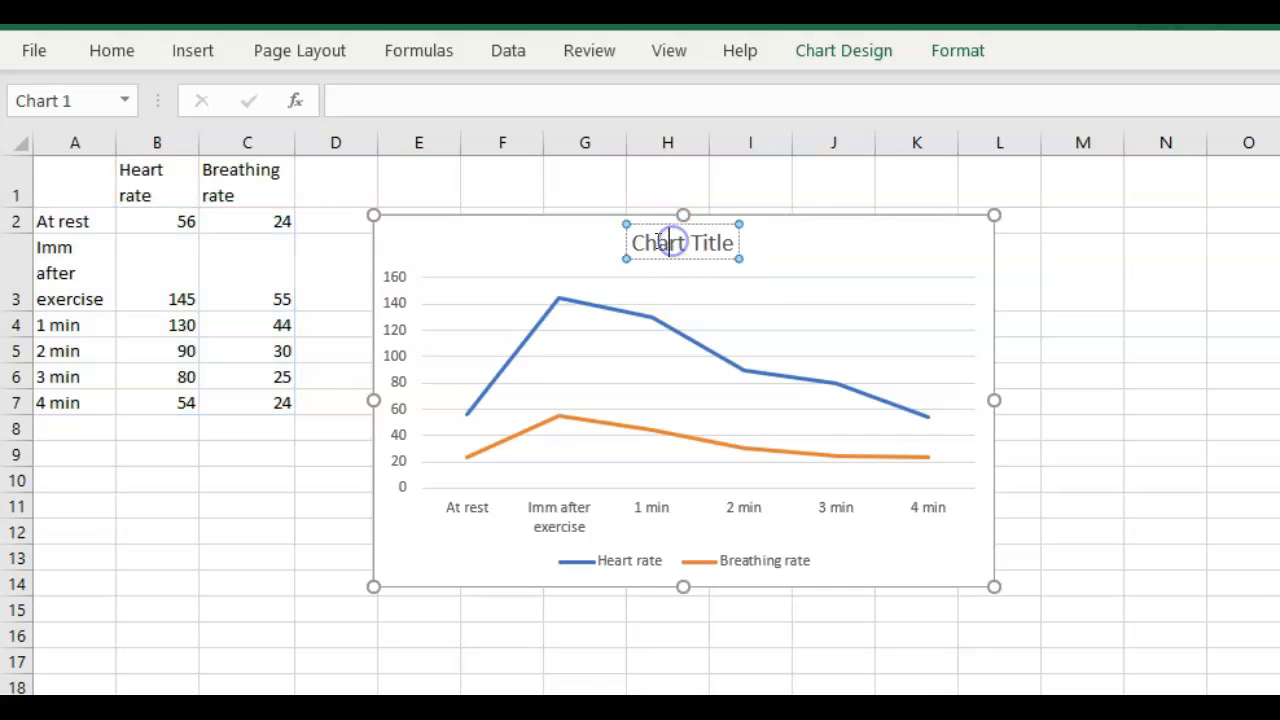
left_click_drag(631, 243, 734, 252)
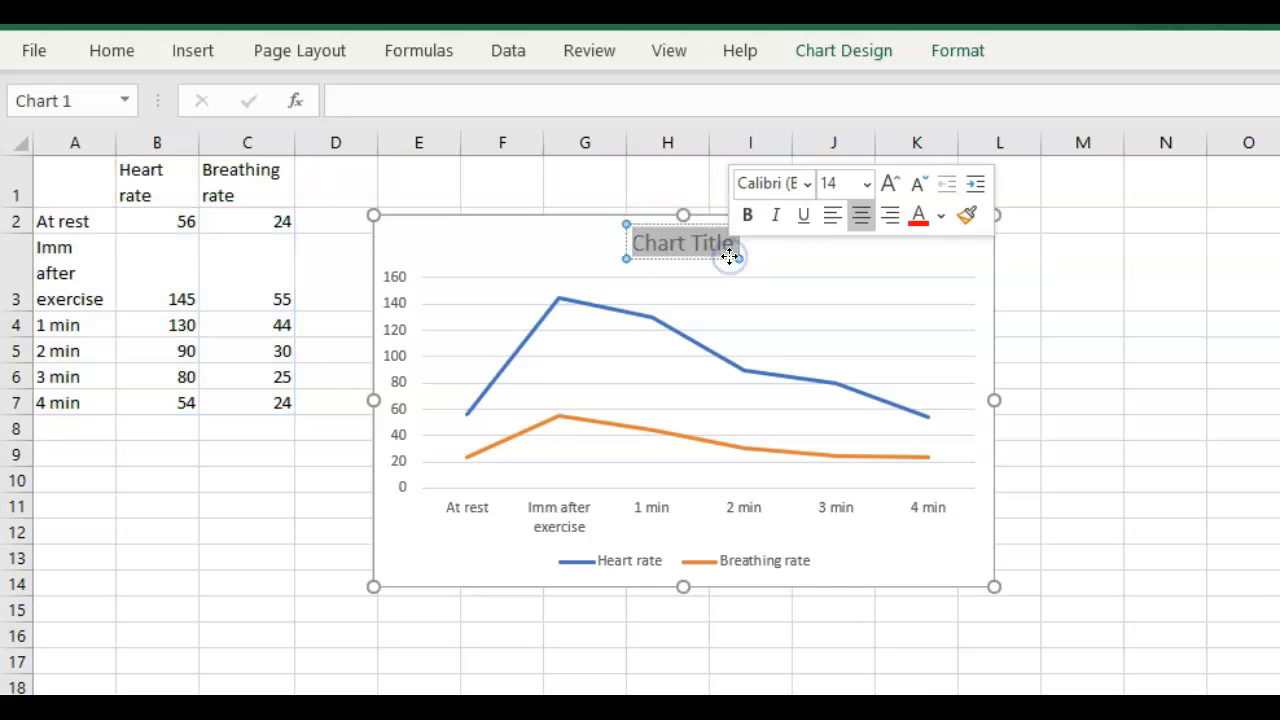
type("My")
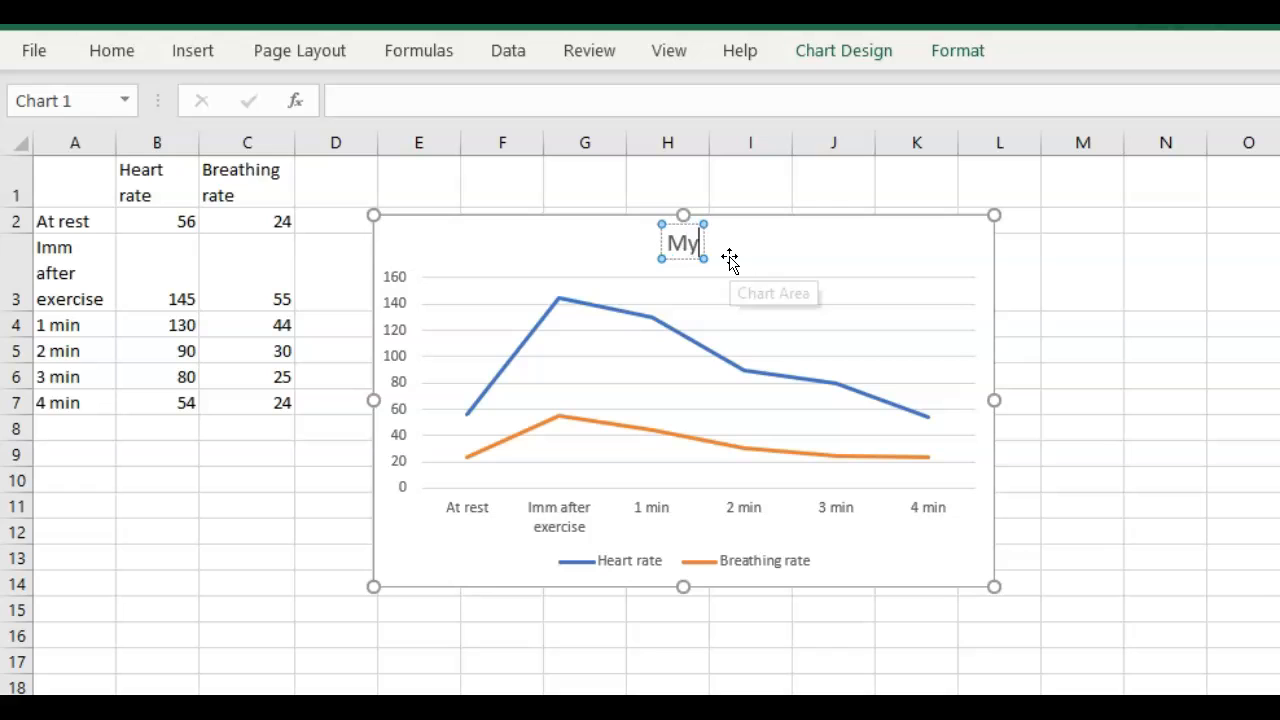
type(" Bod")
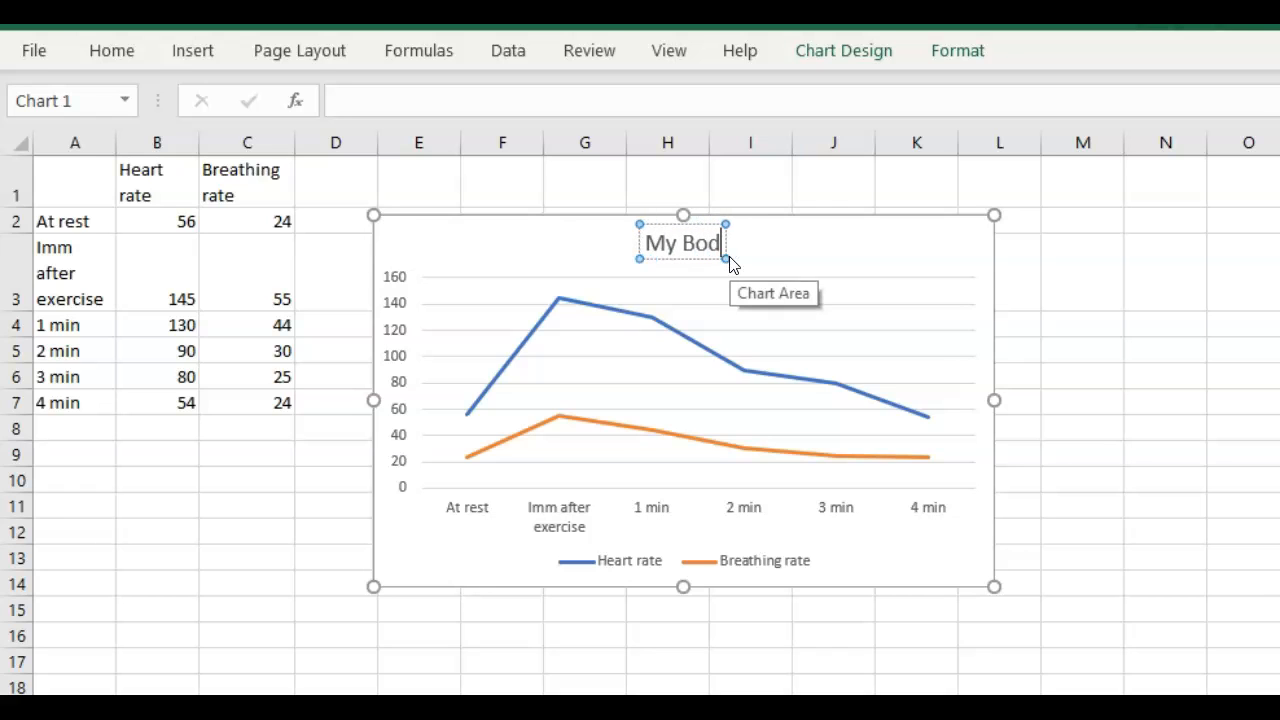
type("y's")
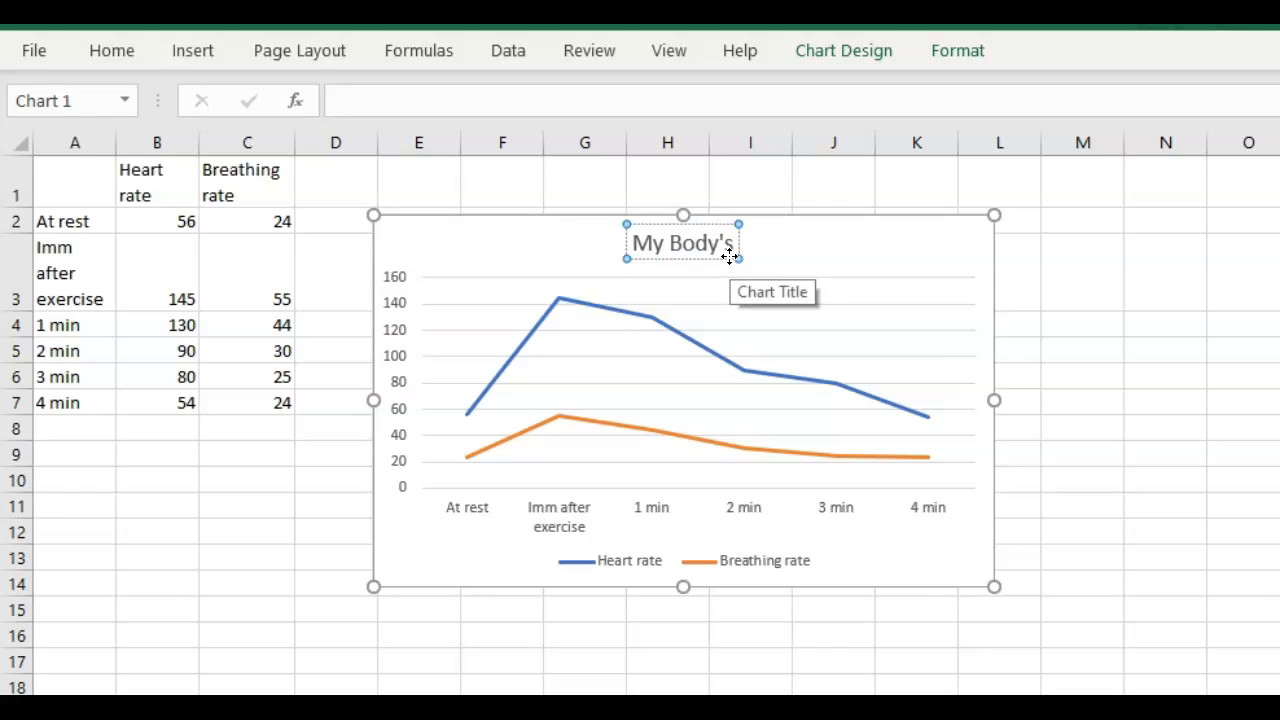
type(" Respo")
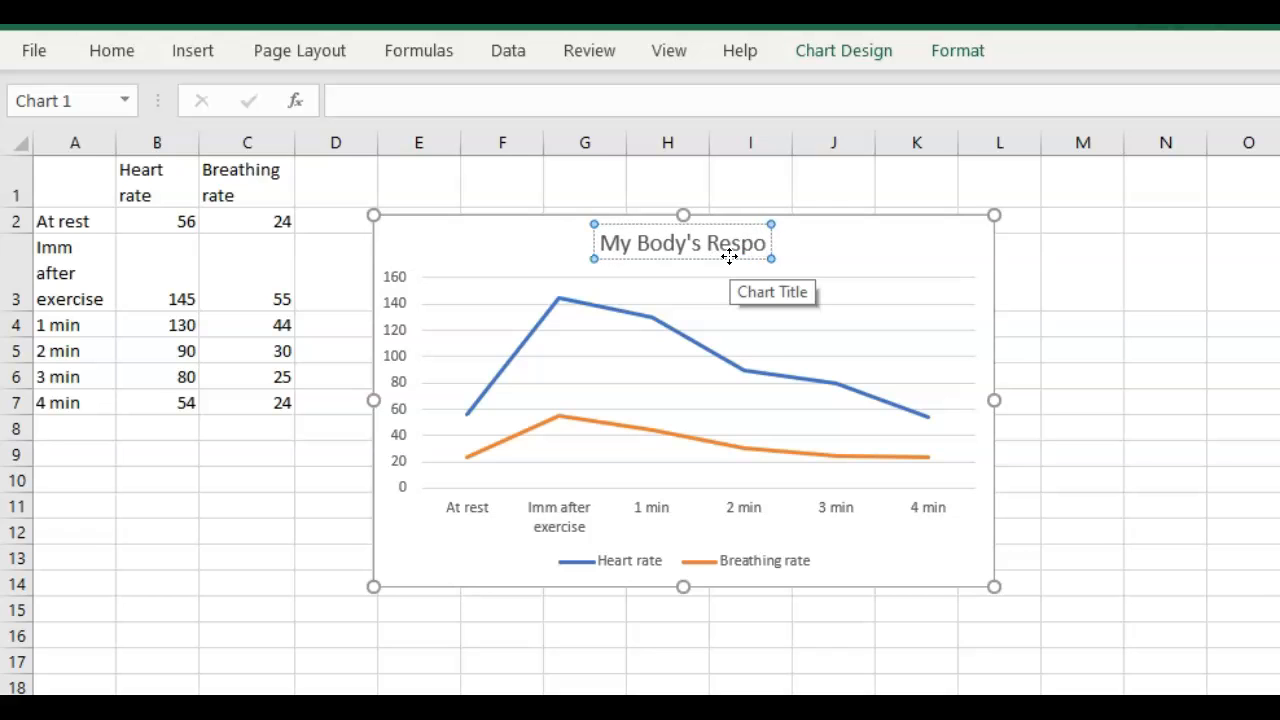
type("se to")
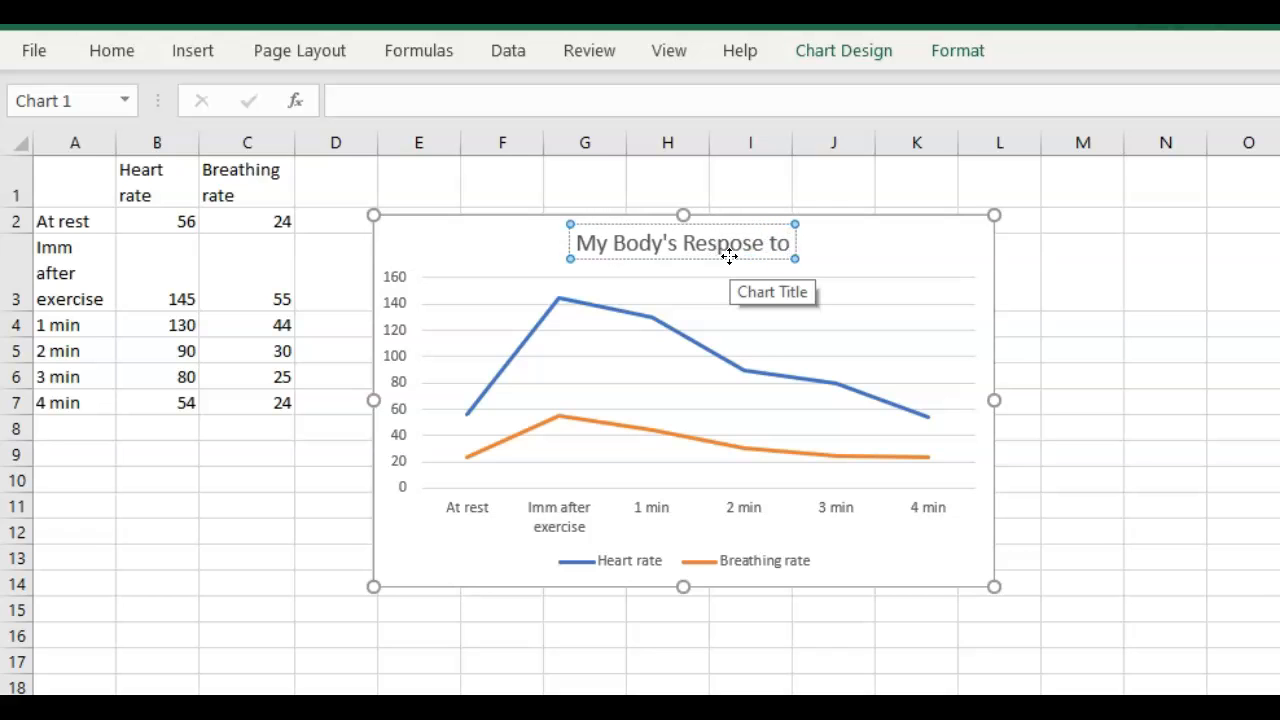
type(" Home")
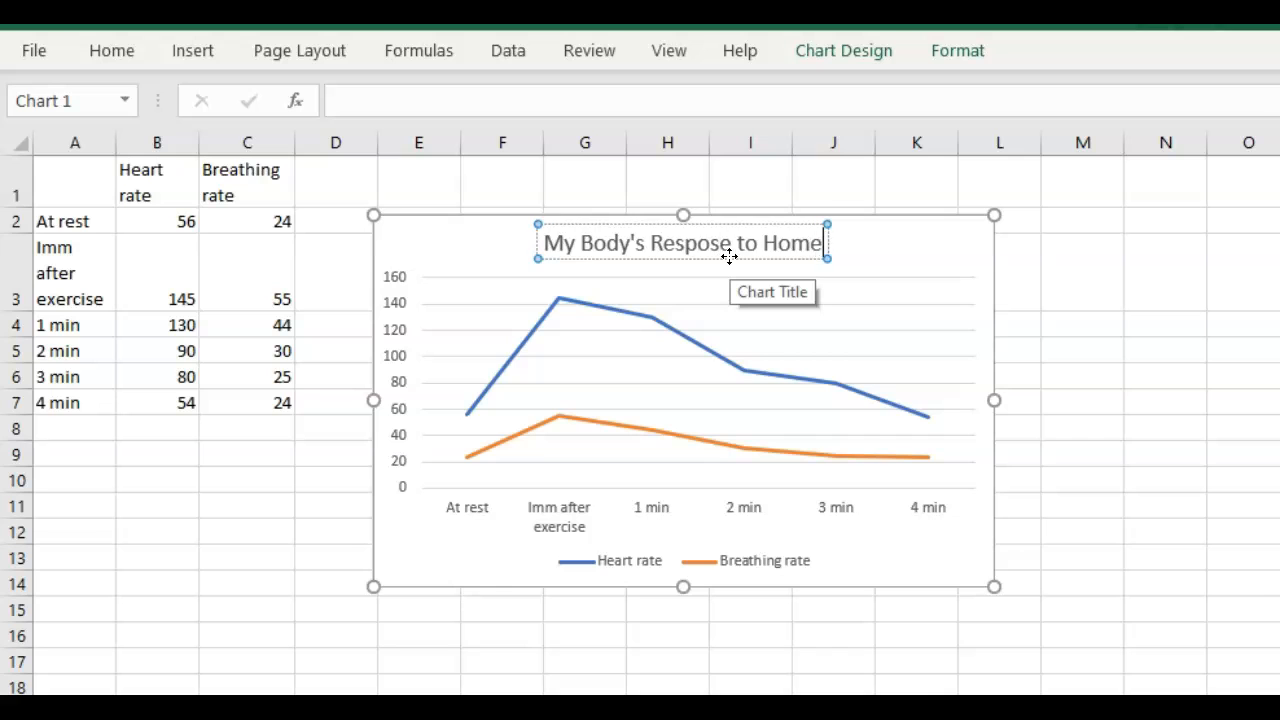
type("ostasis")
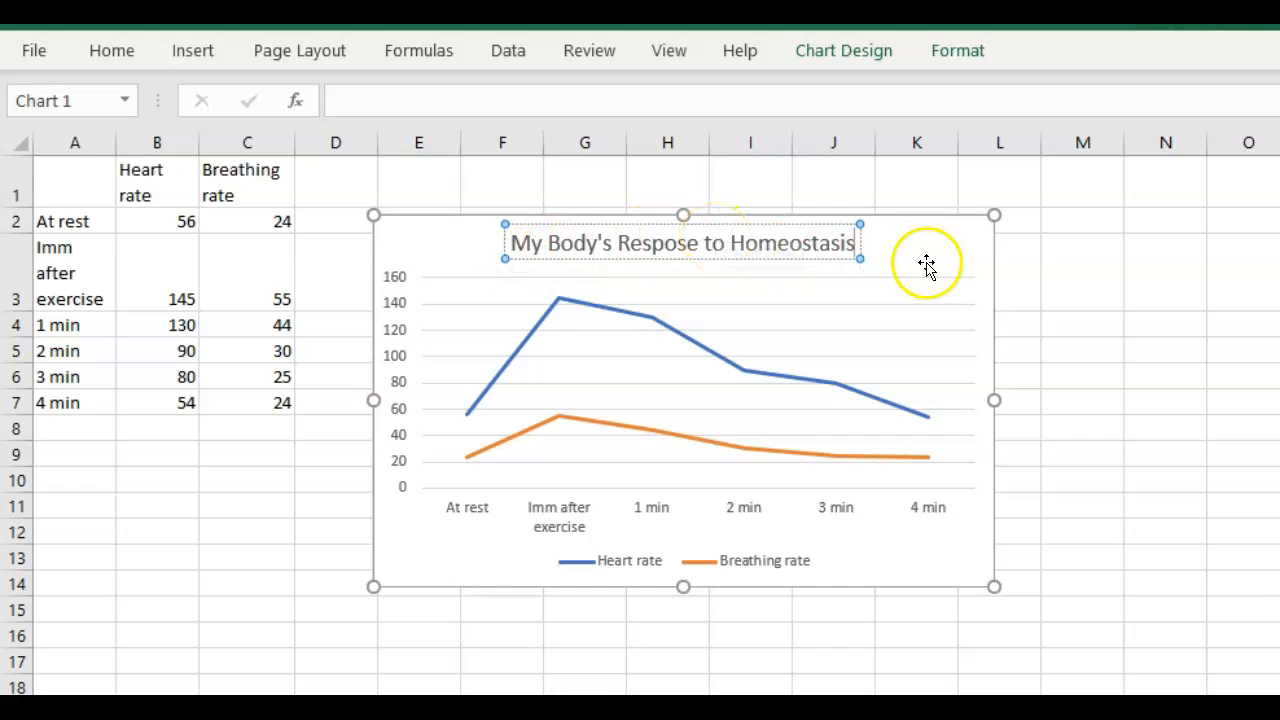
left_click(1016, 278)
left_click(900, 231)
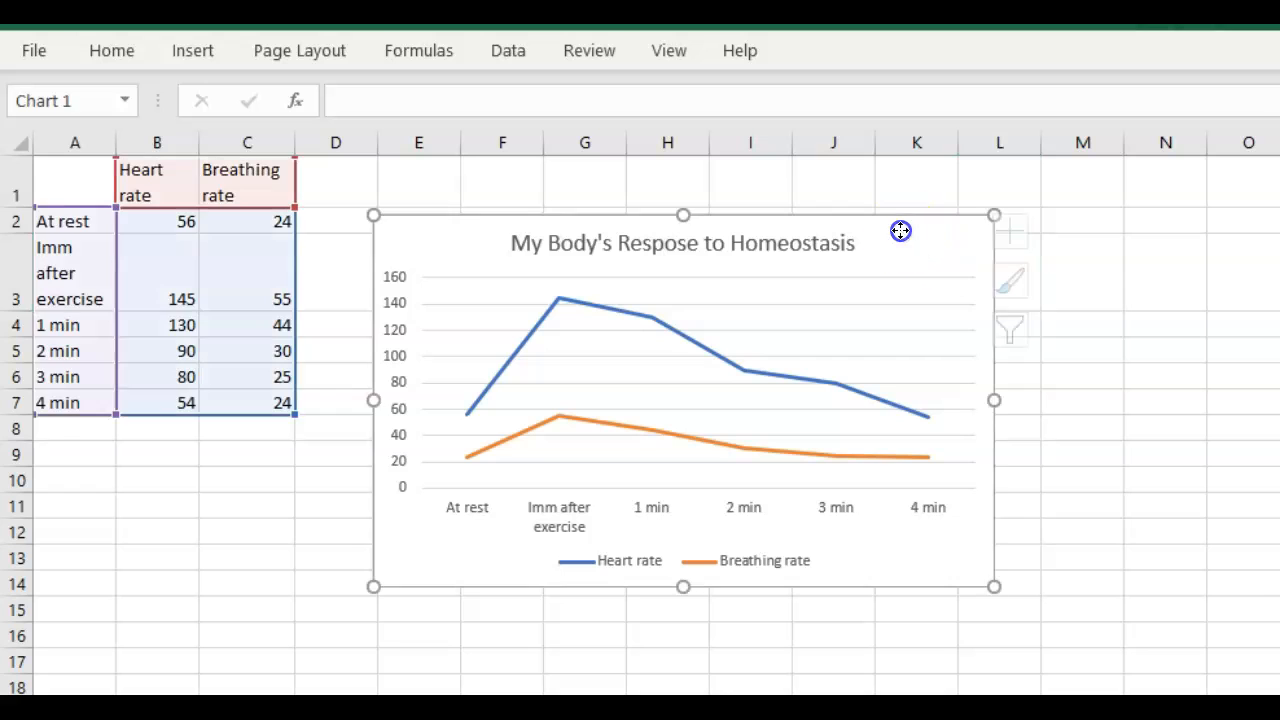
left_click(845, 237)
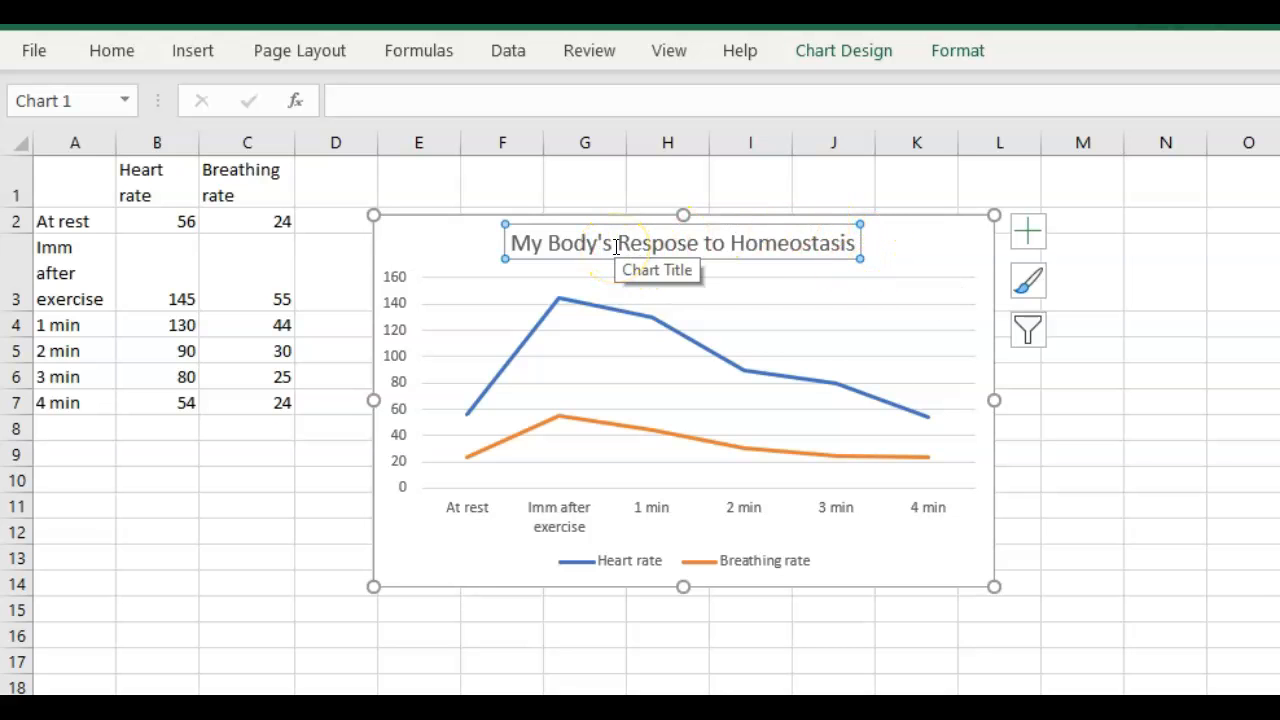
left_click(1163, 374)
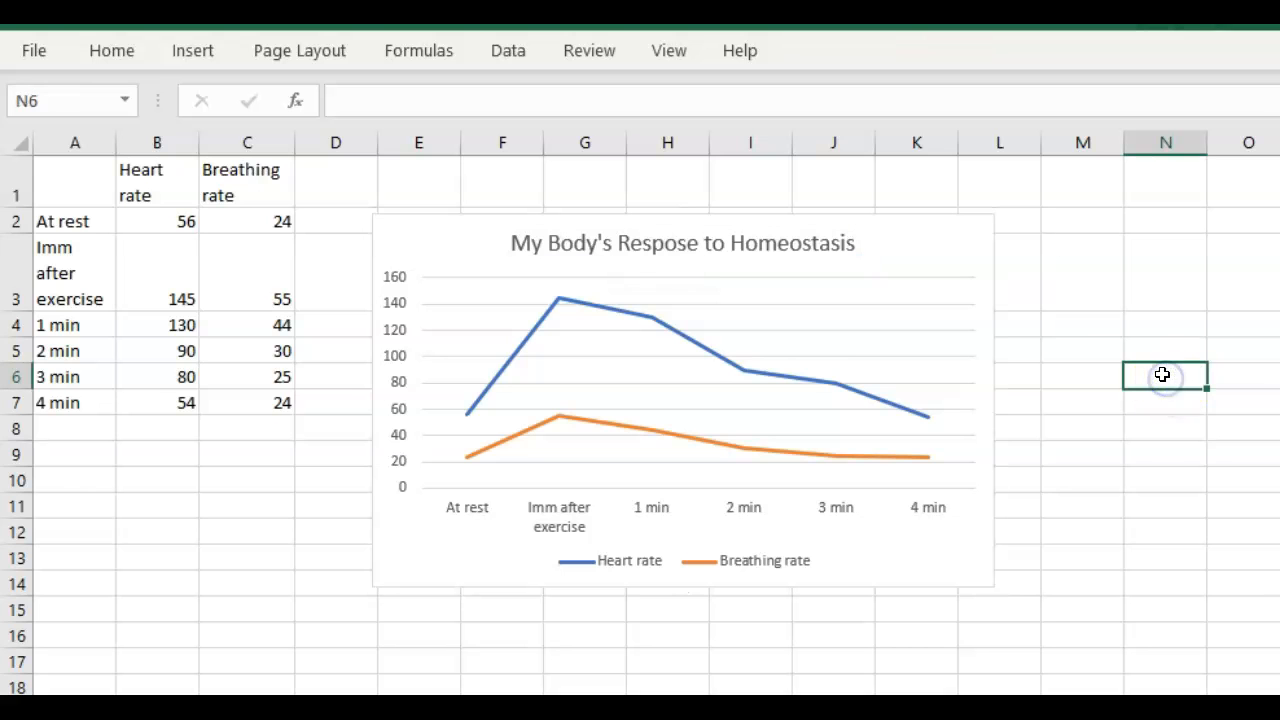
- Add data labels to both lines of the chart, trying the callout style before restoring plain value labels
left_click(789, 347)
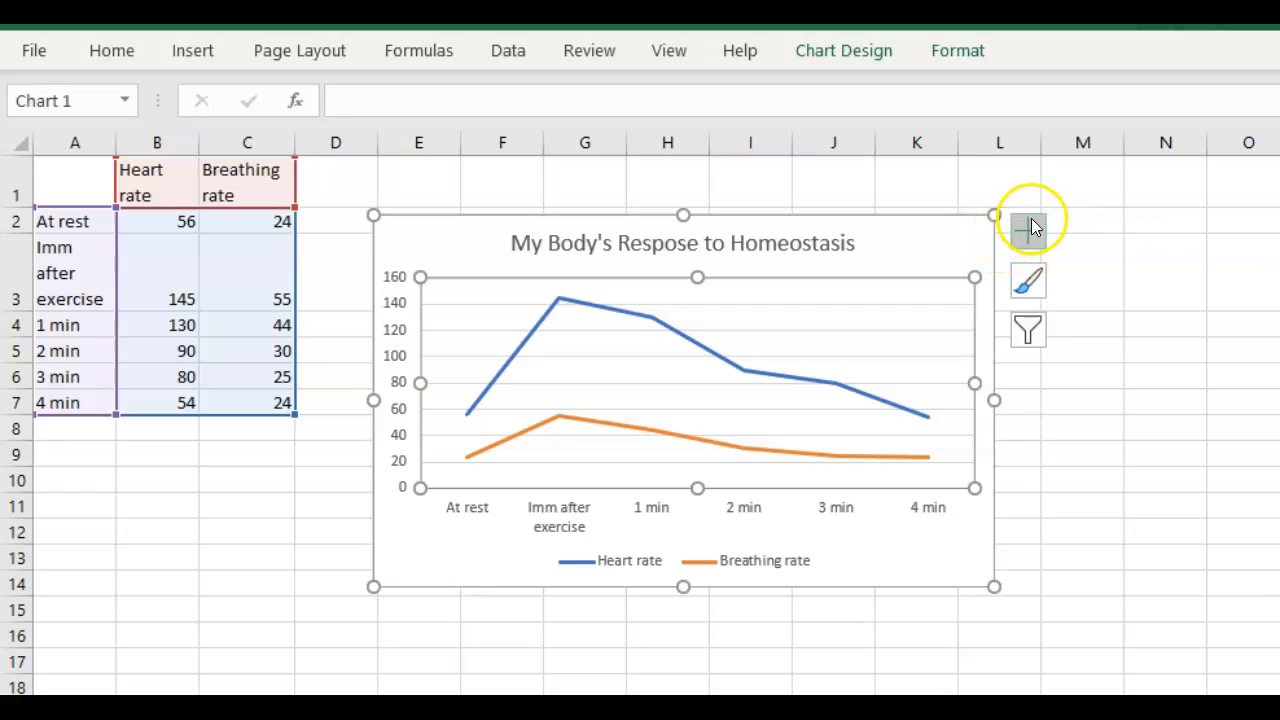
left_click(1031, 232)
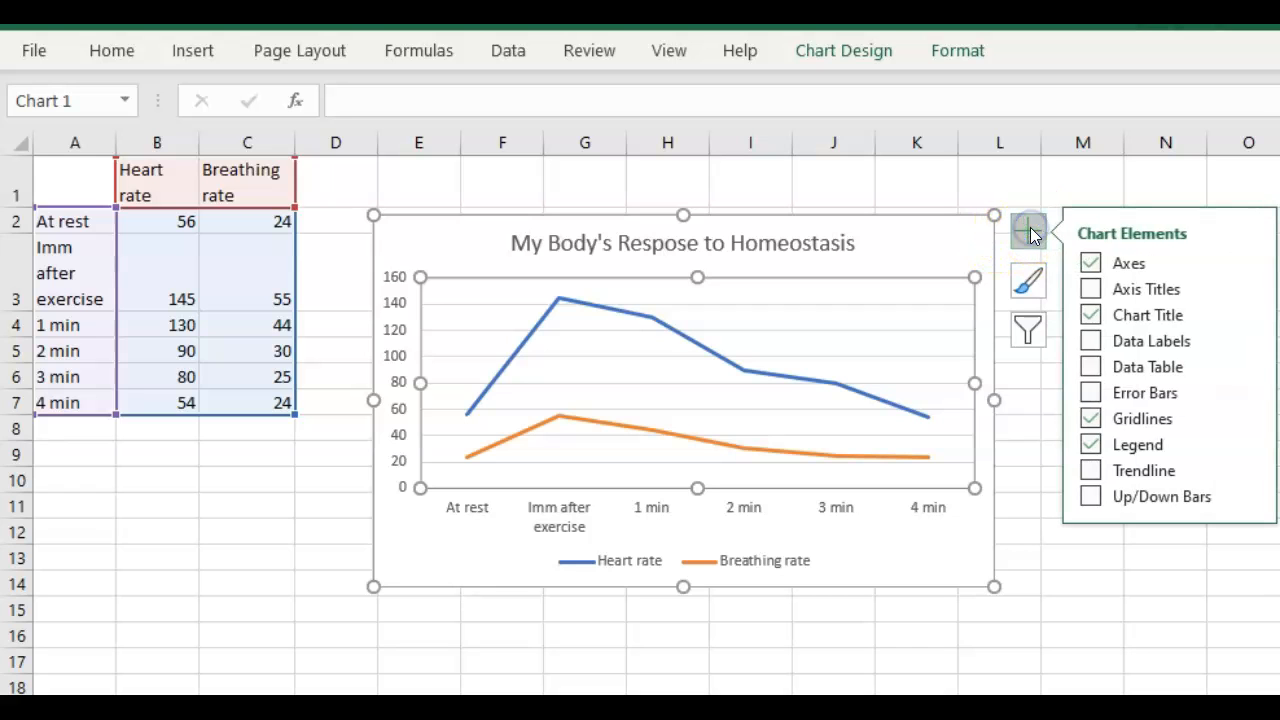
left_click(1091, 342)
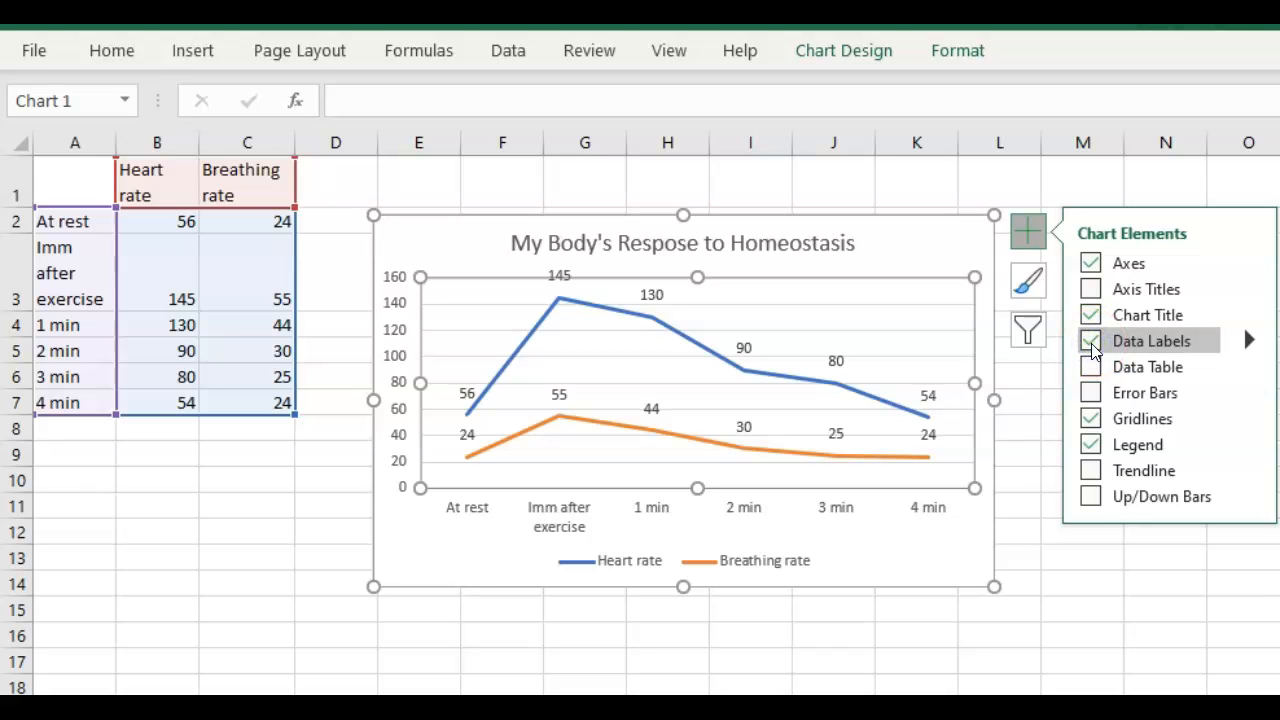
left_click(1248, 340)
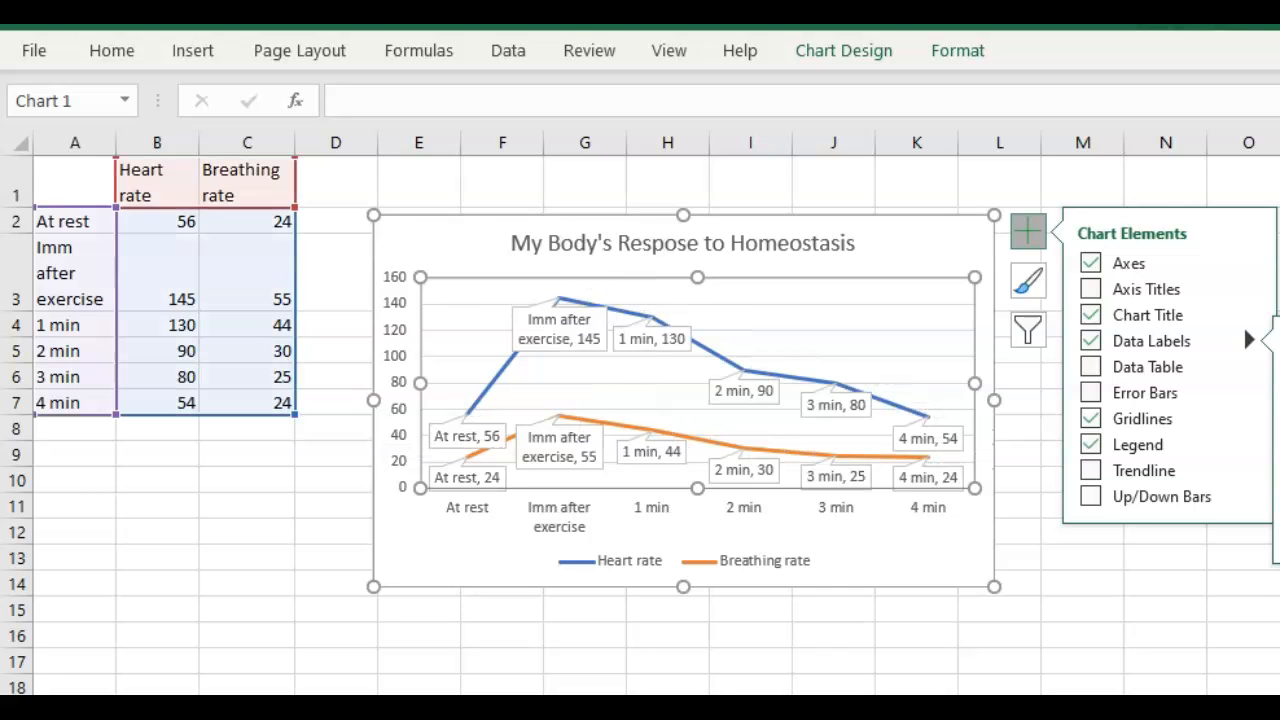
left_click(1095, 341)
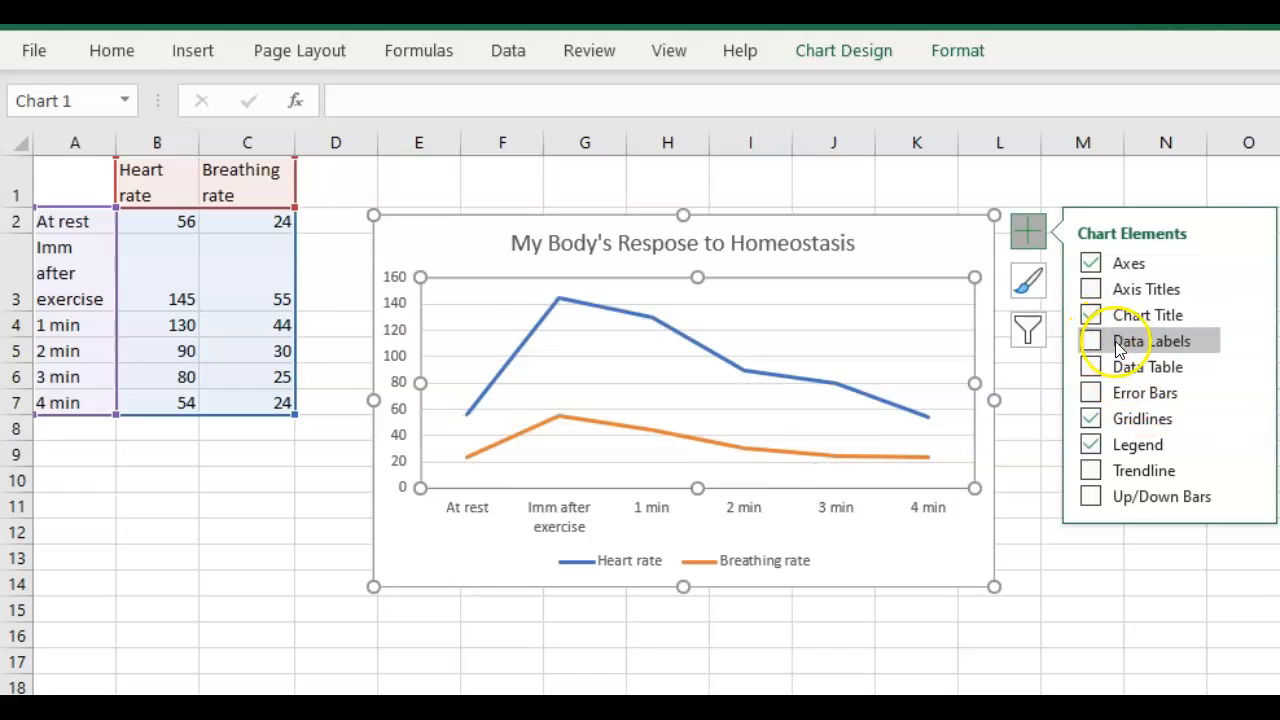
left_click(1091, 343)
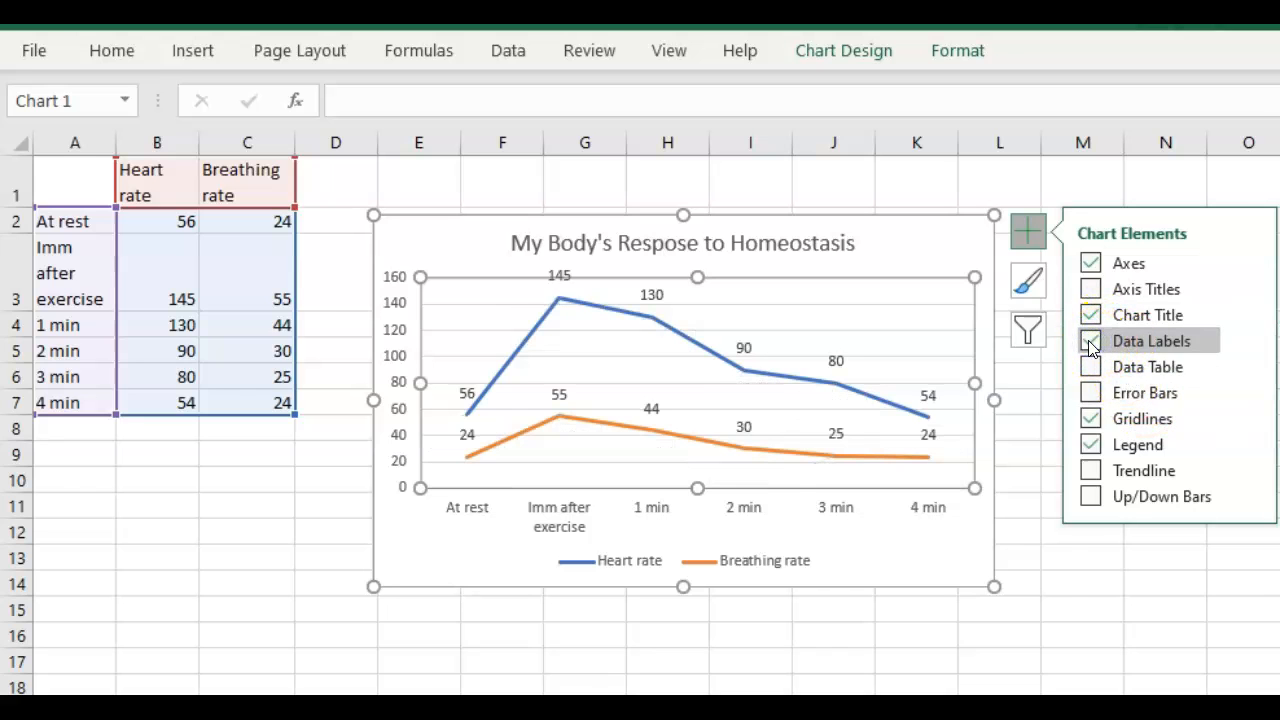
left_click(1088, 573)
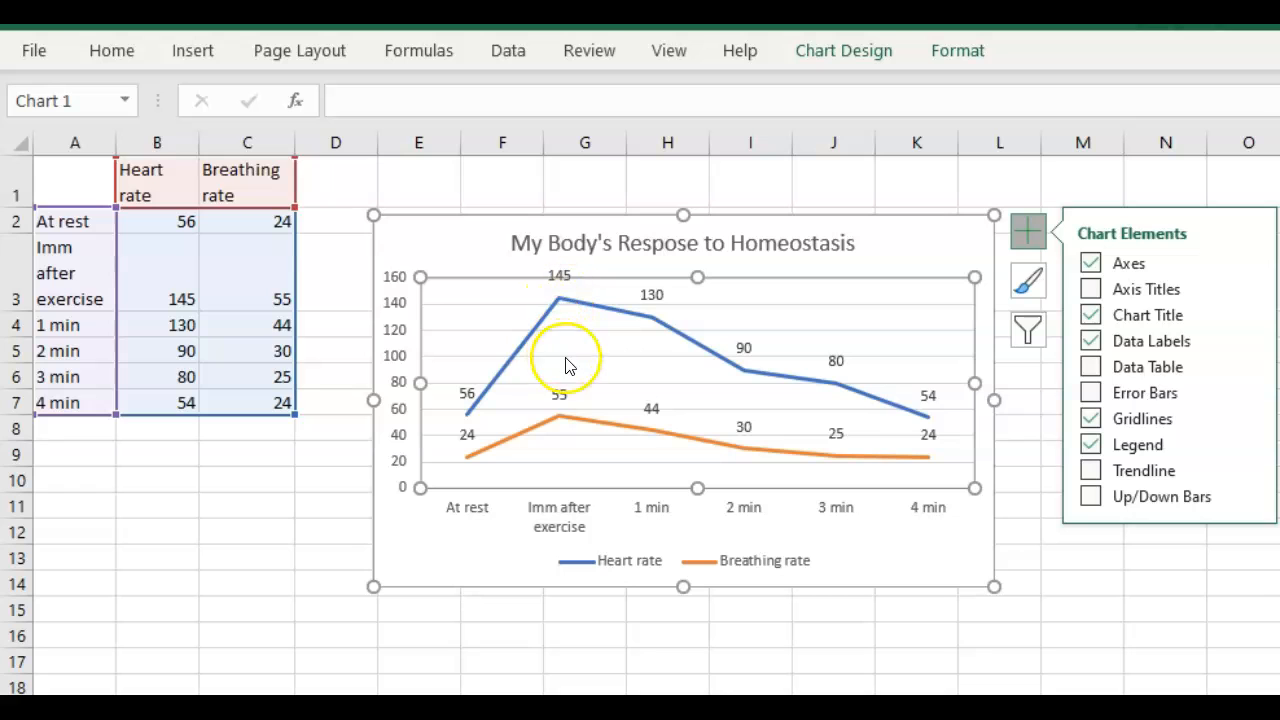
left_click(294, 585)
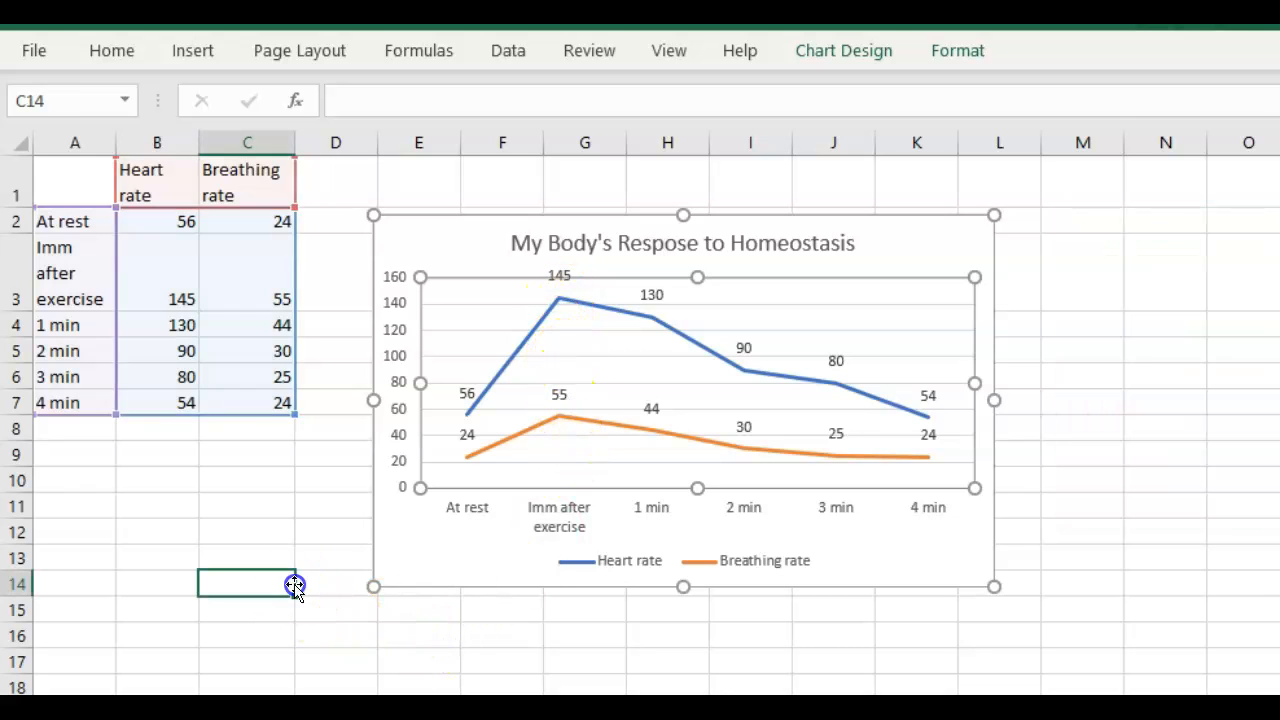
- Insert a second 2-D Line chart from the data in A1:C7 and undo its insertion
left_click(62, 189)
left_click_drag(78, 200, 254, 398)
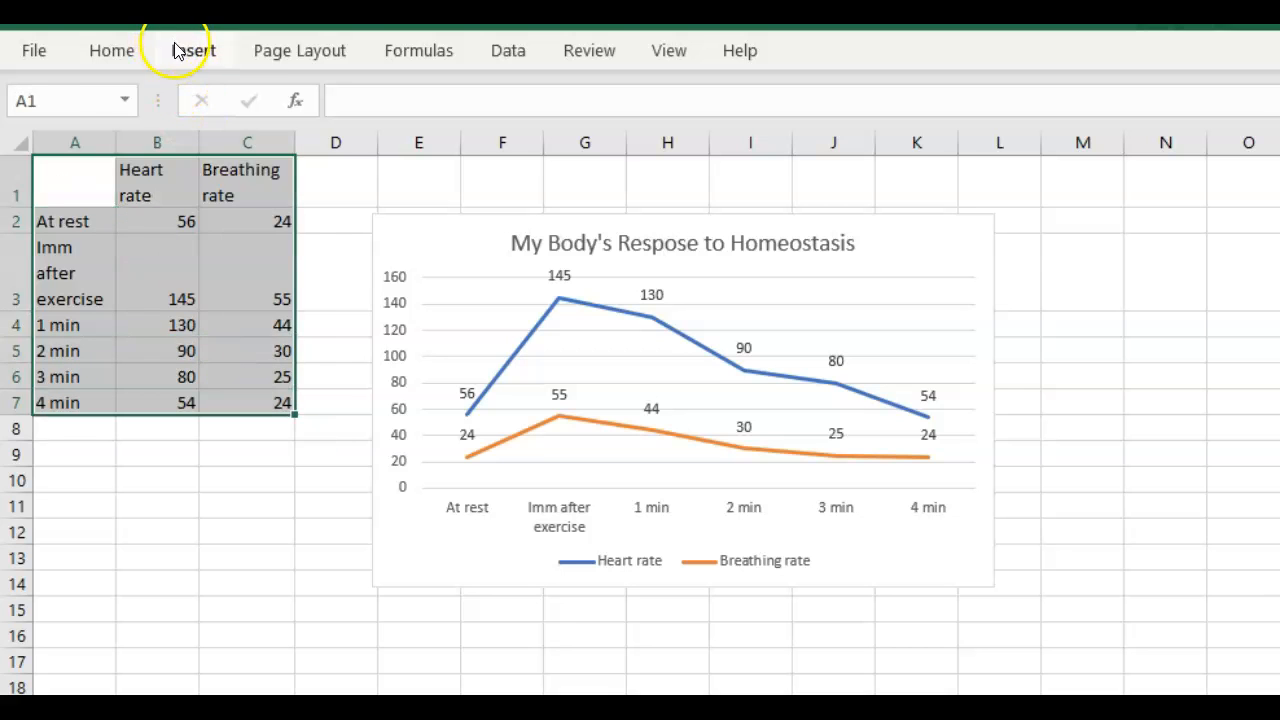
left_click(180, 52)
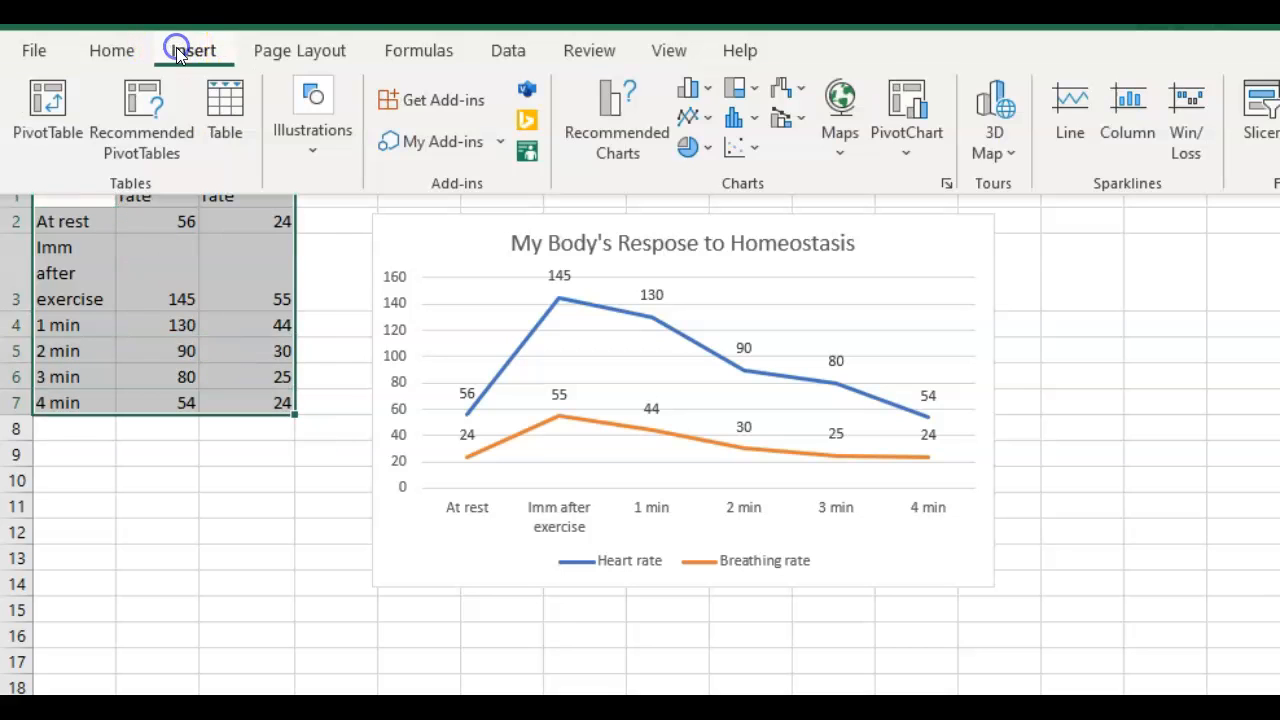
left_click(707, 117)
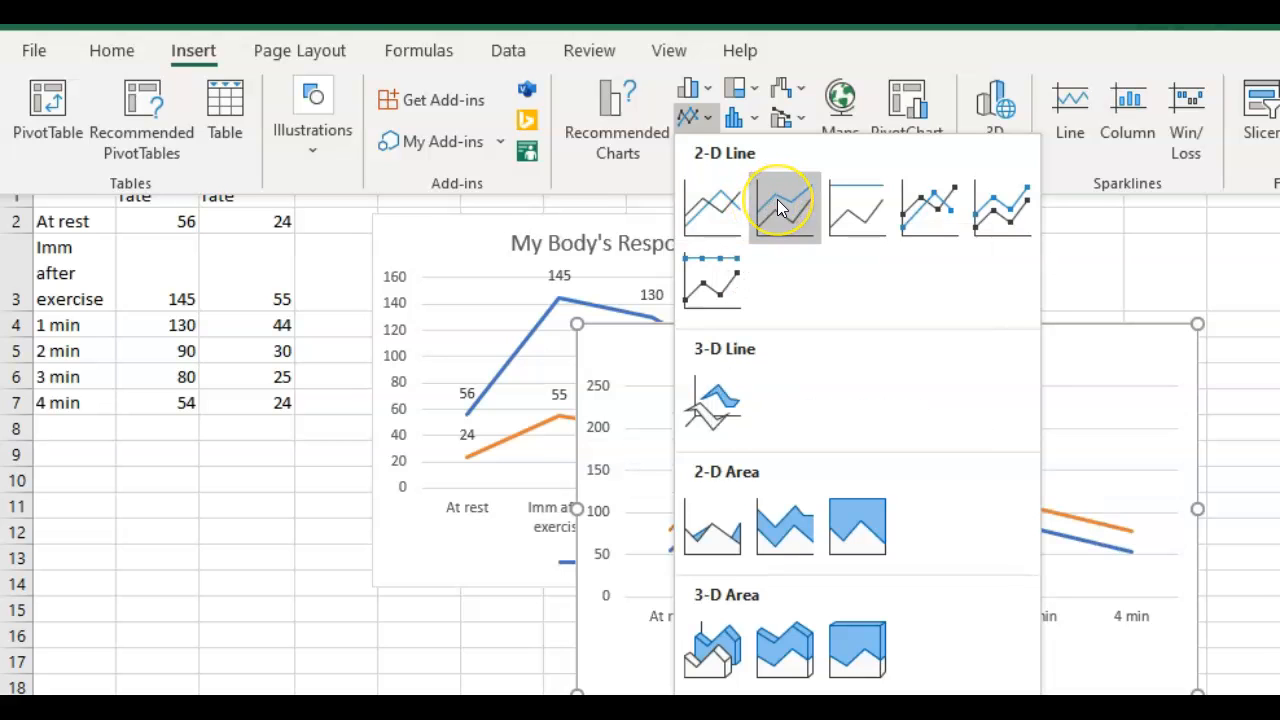
left_click(718, 187)
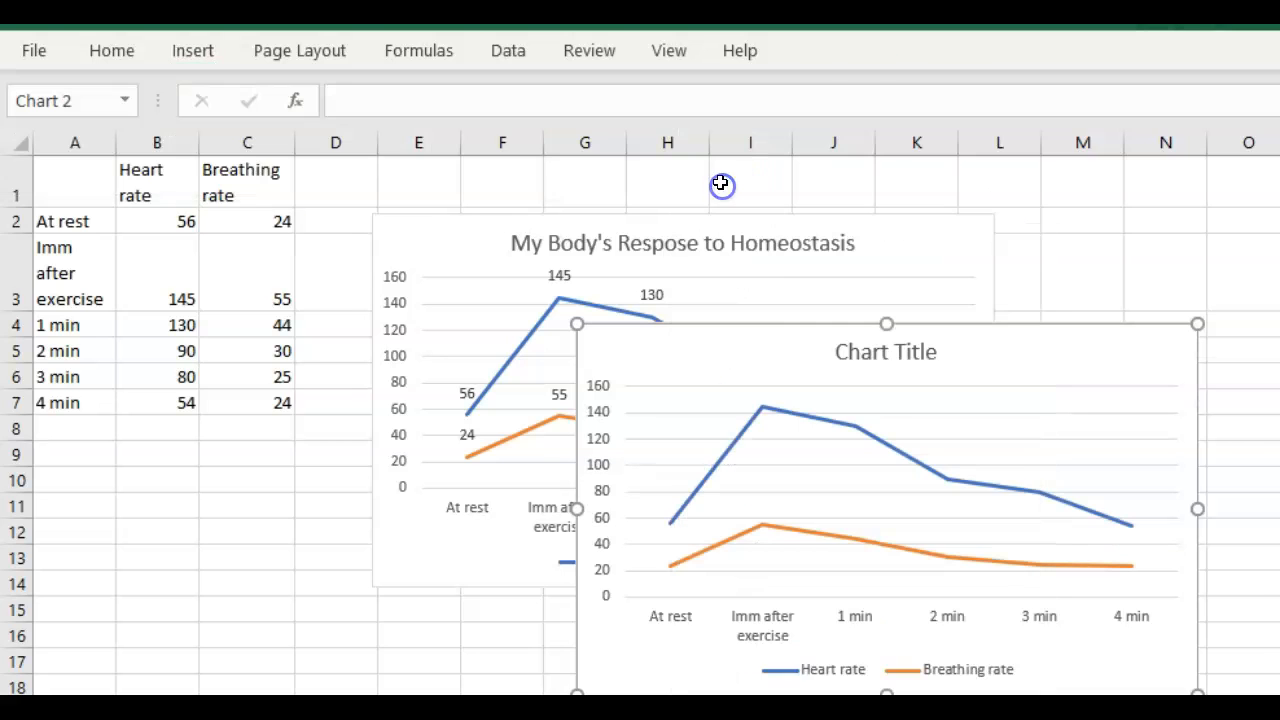
left_click(808, 348)
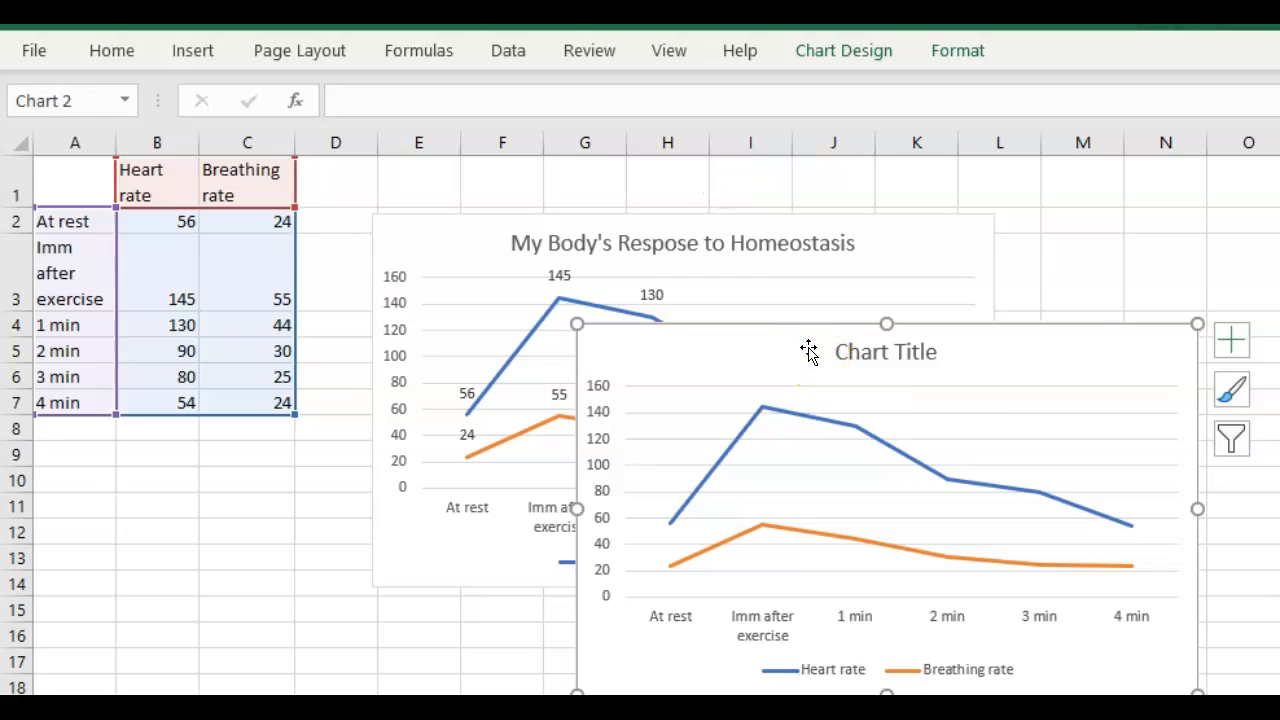
key("ctrl+z")
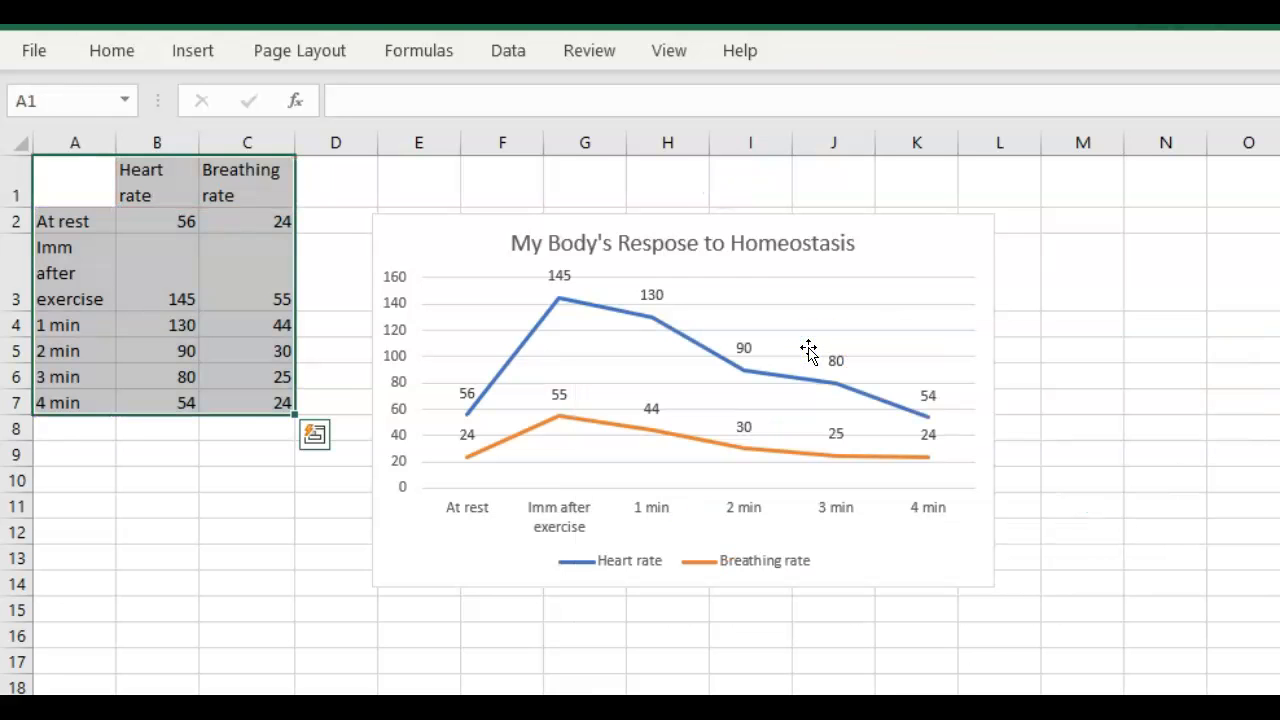
left_click(1080, 484)
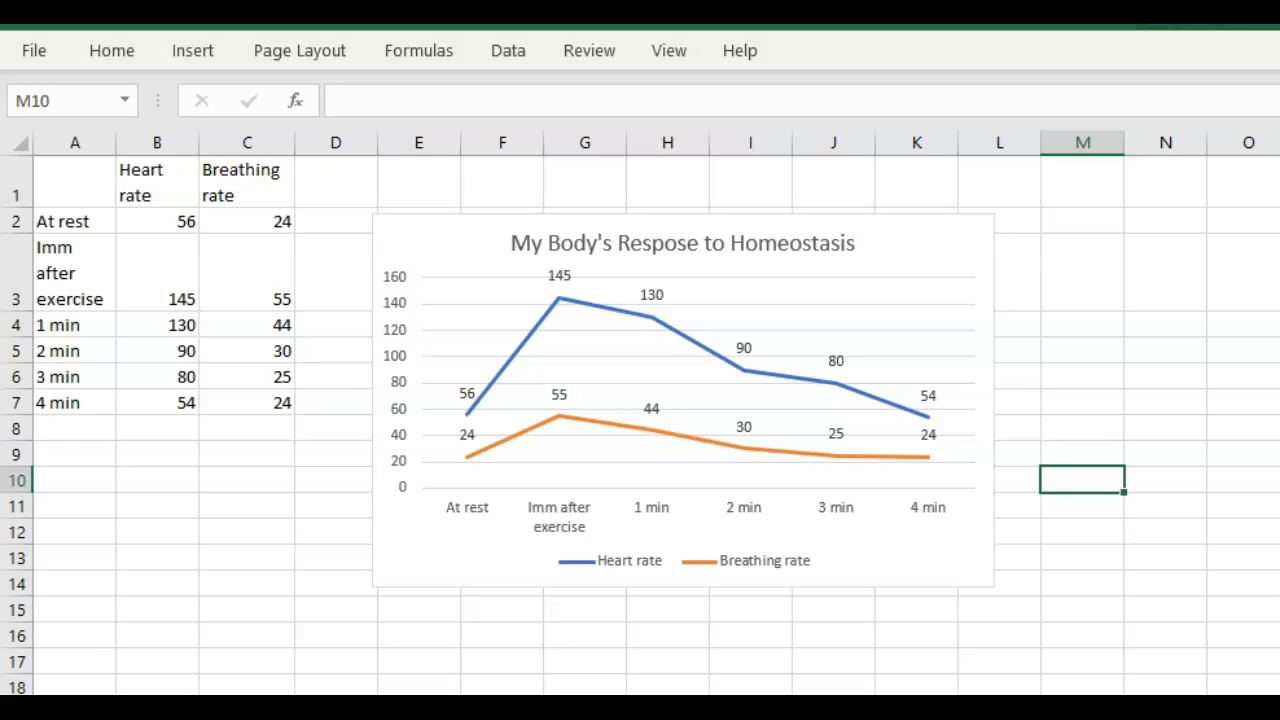
- Switch to Snip & Sketch, capture a snip of the whole line chart and copy it
key("alt+Tab")
left_click(780, 155)
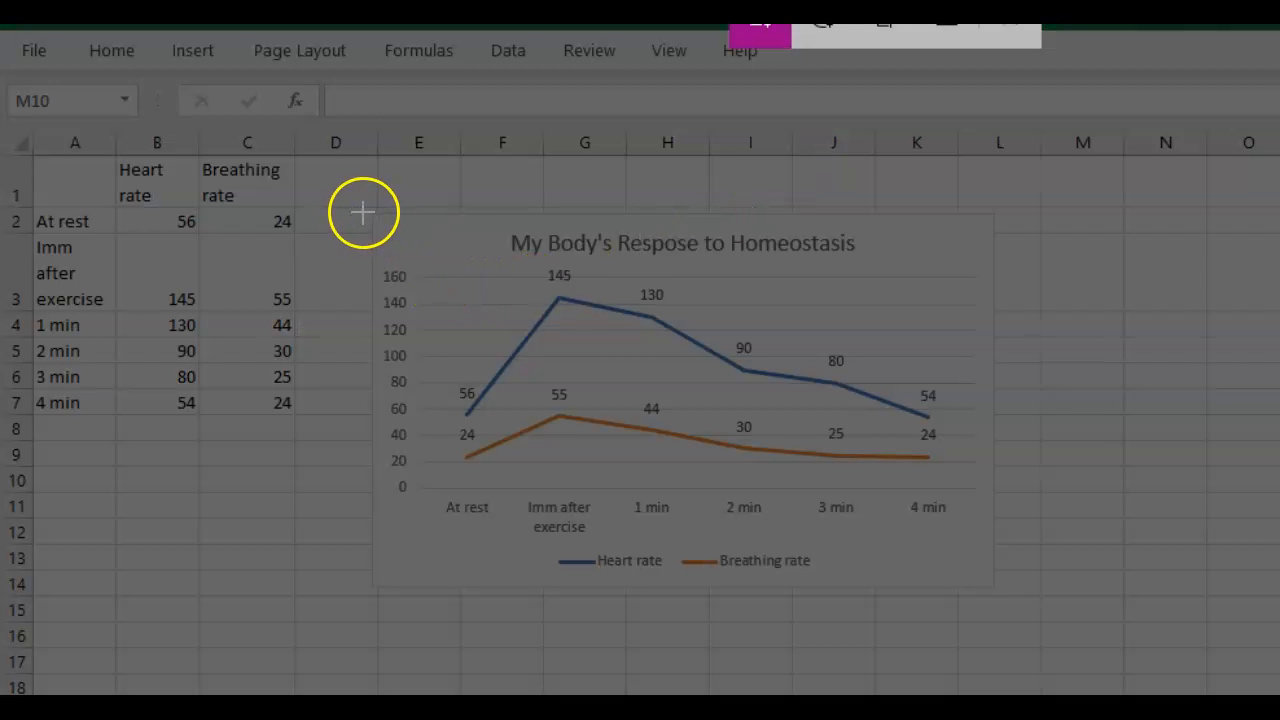
mouse_move(367, 204)
left_mouse_down()
mouse_move(714, 537)
mouse_move(994, 590)
left_mouse_up()
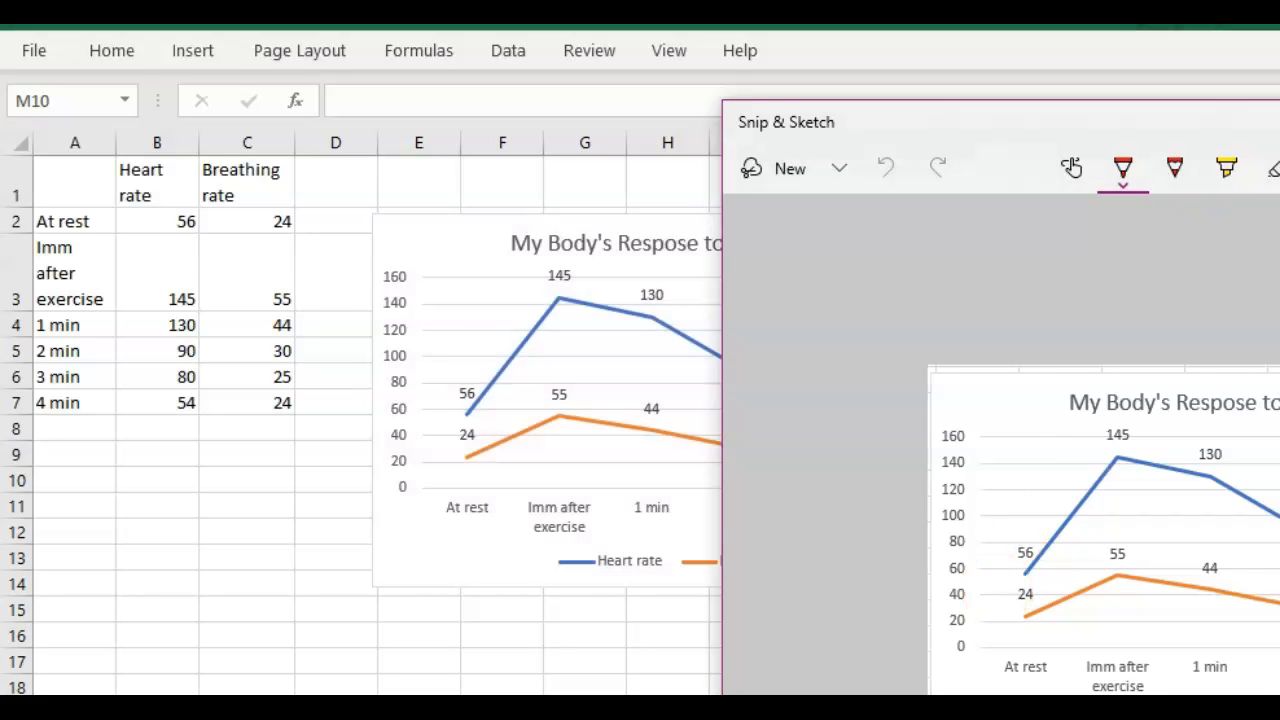
mouse_move(1279, 121)
left_mouse_down()
mouse_move(643, 177)
mouse_move(757, 171)
left_mouse_up()
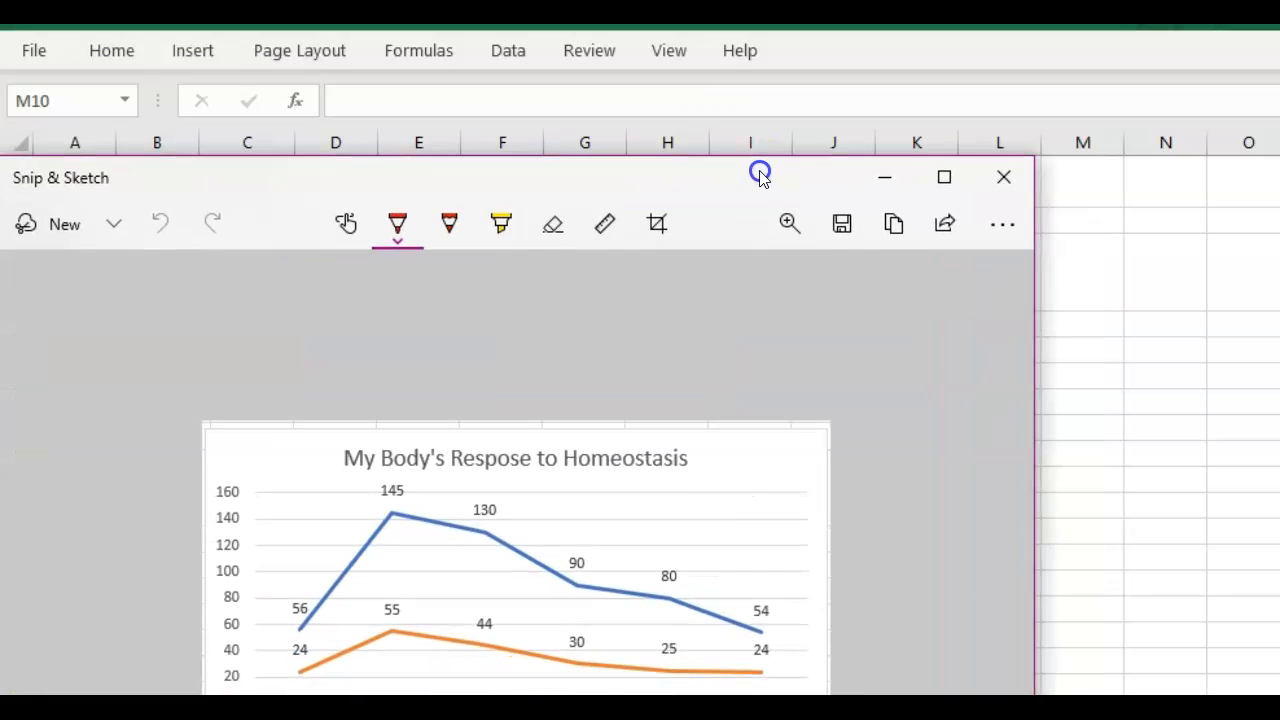
left_click(893, 236)
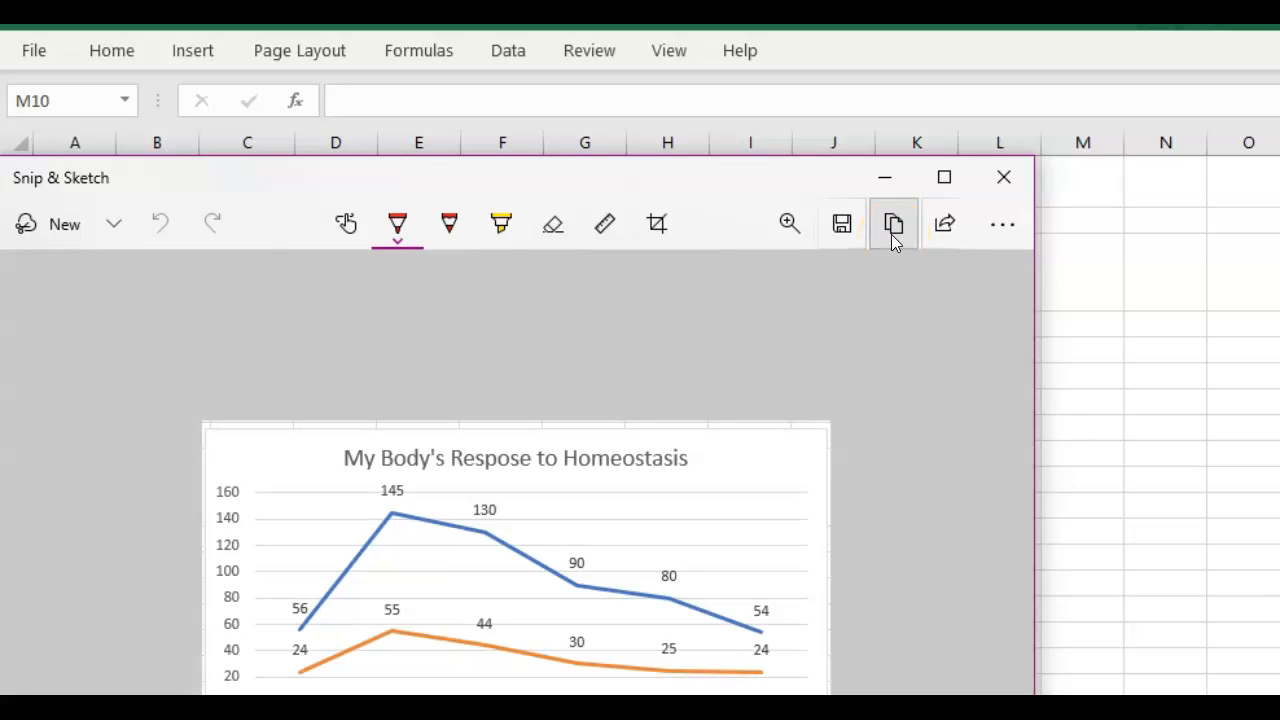
left_click(898, 338)
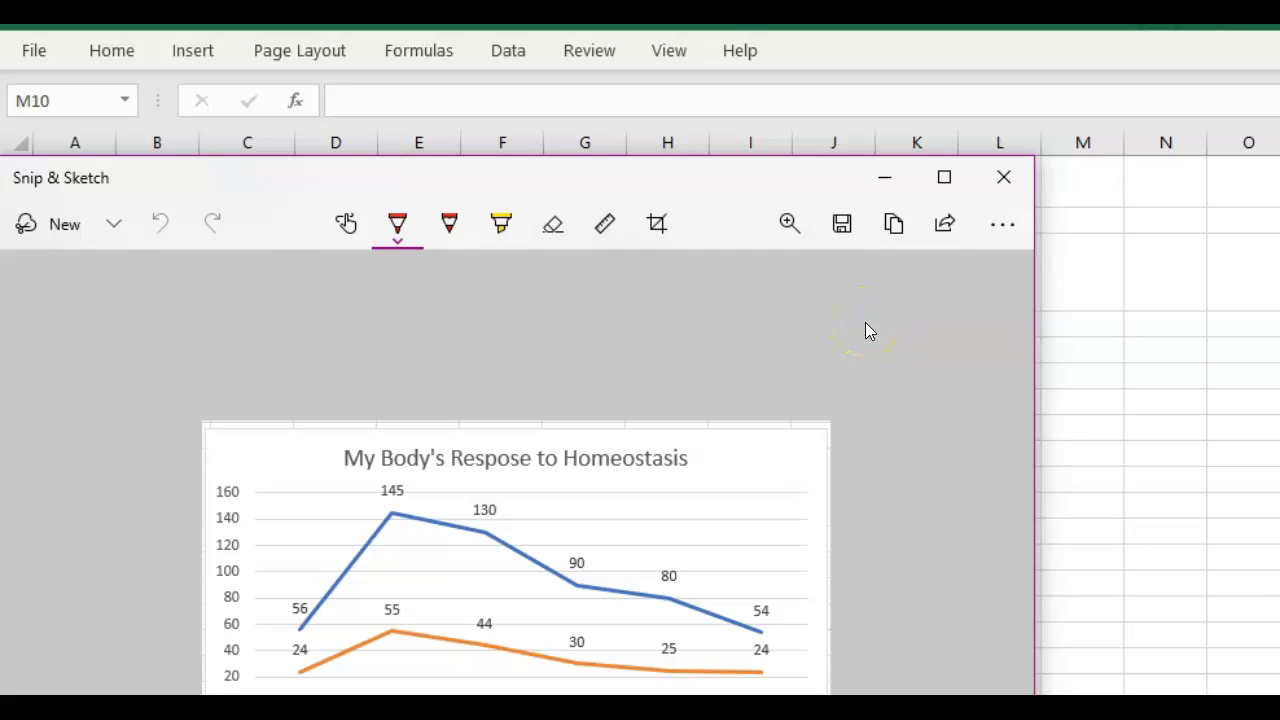
- Choose the Pictures folder as the save location for the chart snip and close Snip & Sketch
left_click(841, 238)
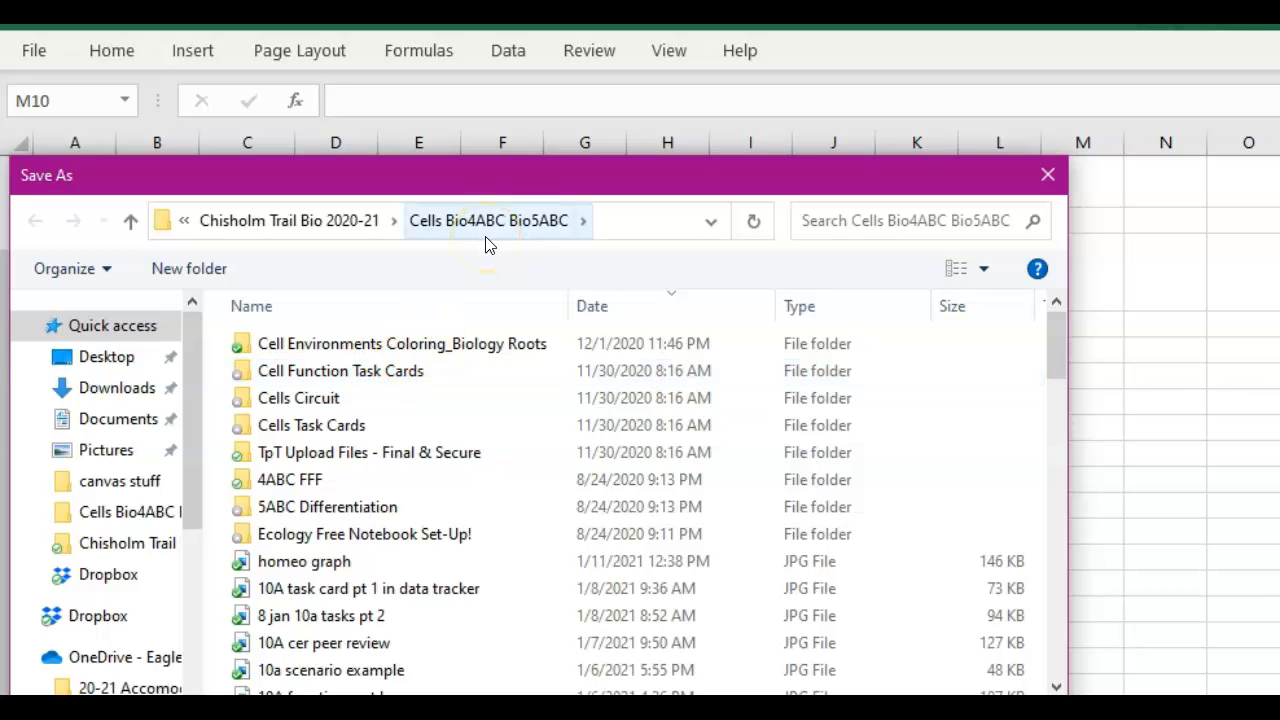
left_click(107, 451)
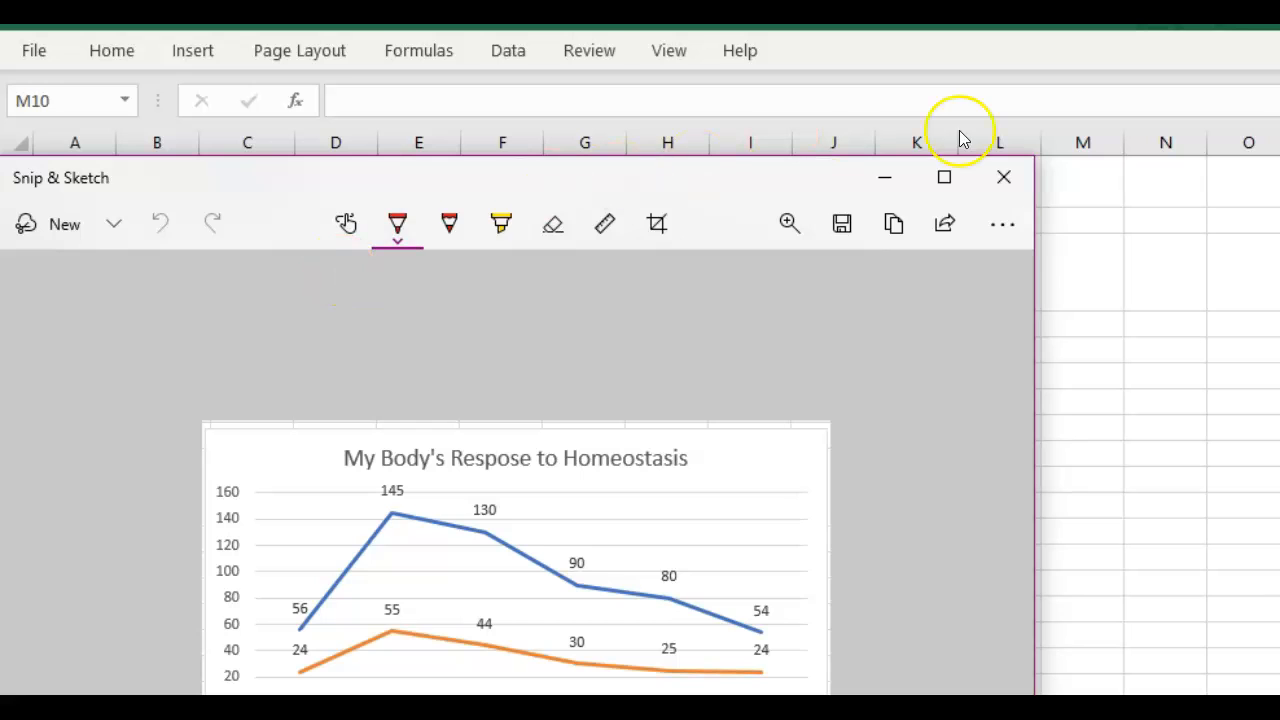
left_click(1003, 179)
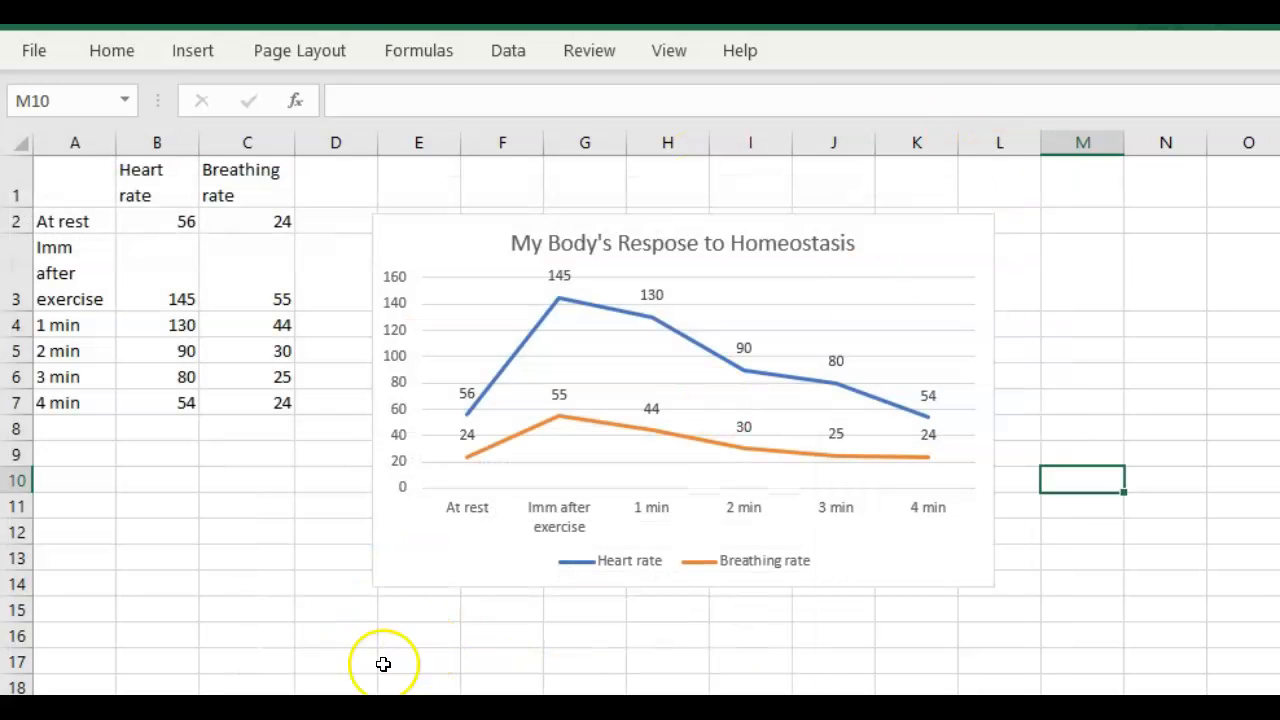